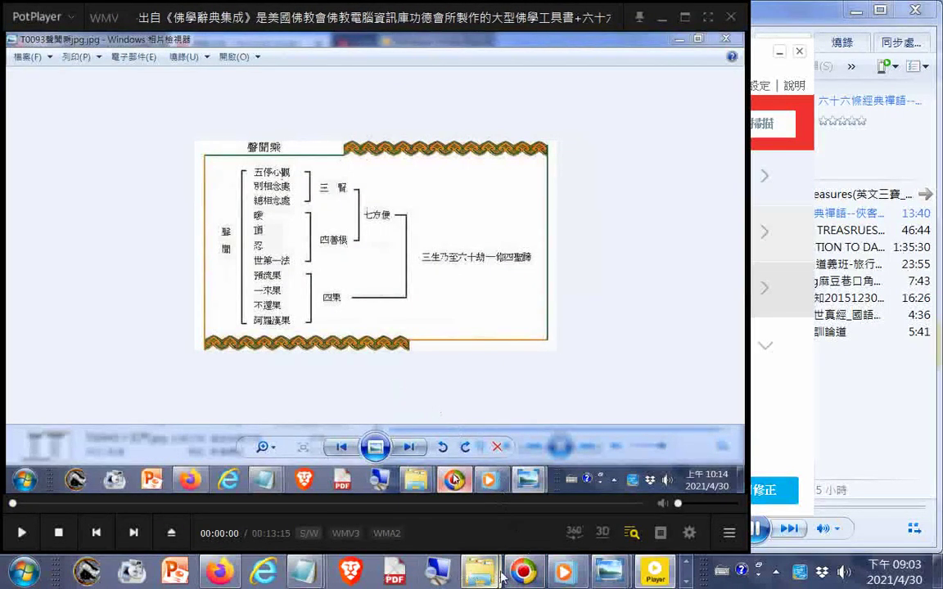
- Switch to YouTube Studio in Firefox and review the progress of all queued video uploads
click(218, 573)
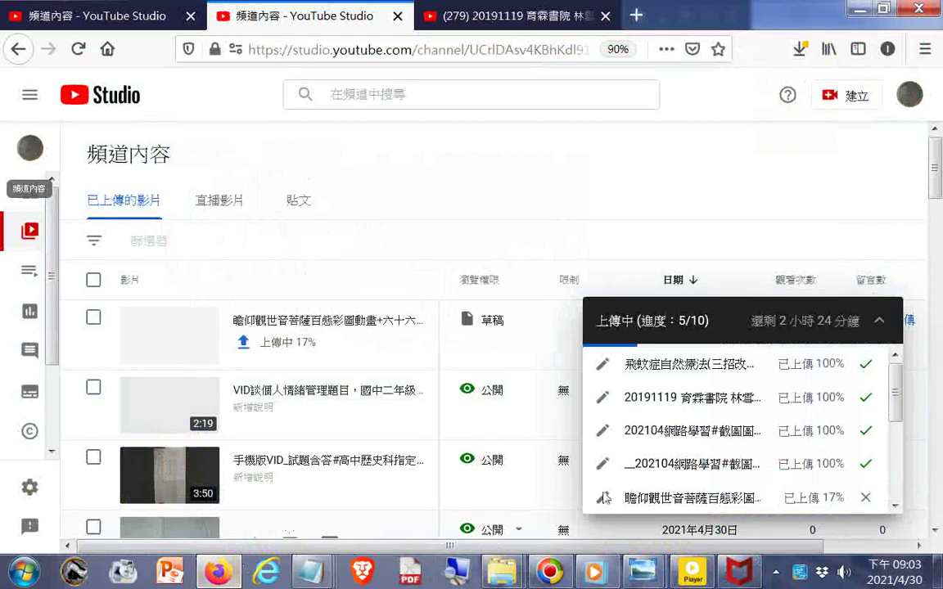
scroll(737, 405, down, 5)
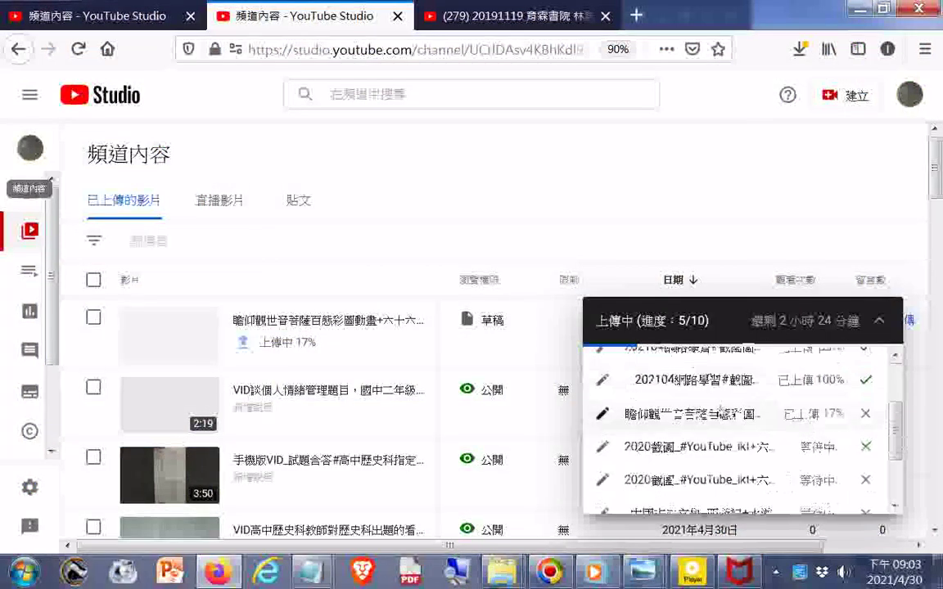
scroll(715, 412, up, 5)
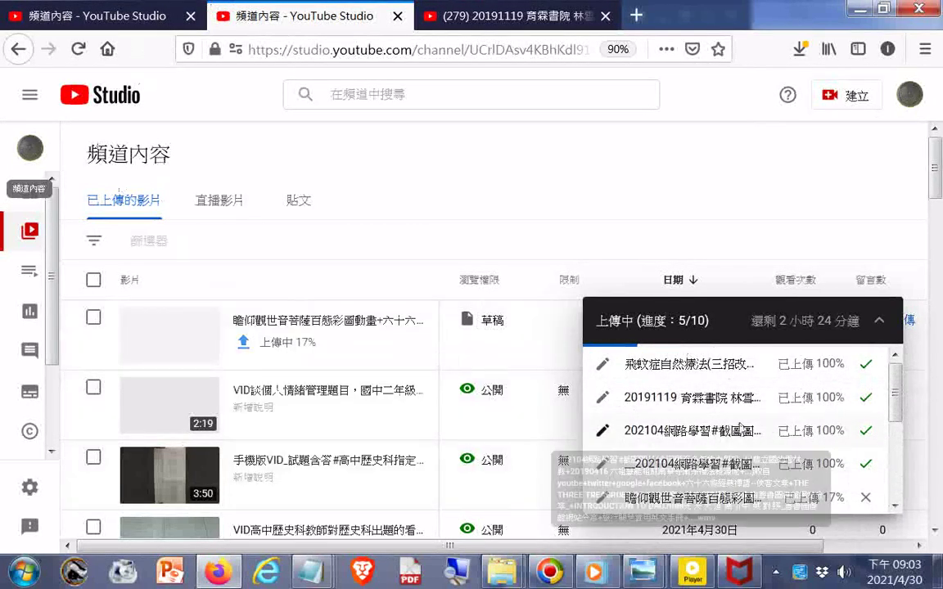
scroll(736, 426, down, 5)
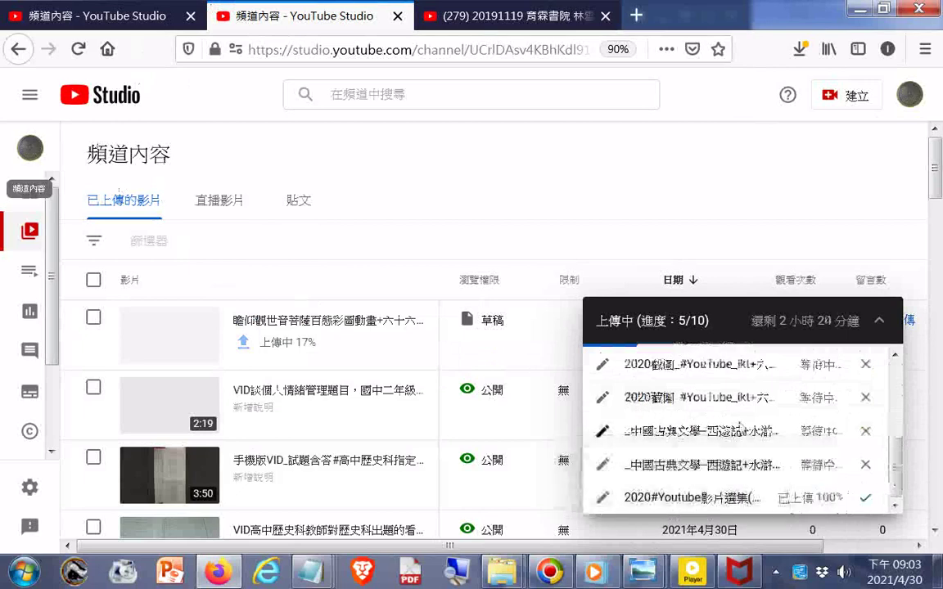
scroll(728, 434, up, 5)
- Check the computer's current network connection, and return to the list of queued uploads
click(776, 574)
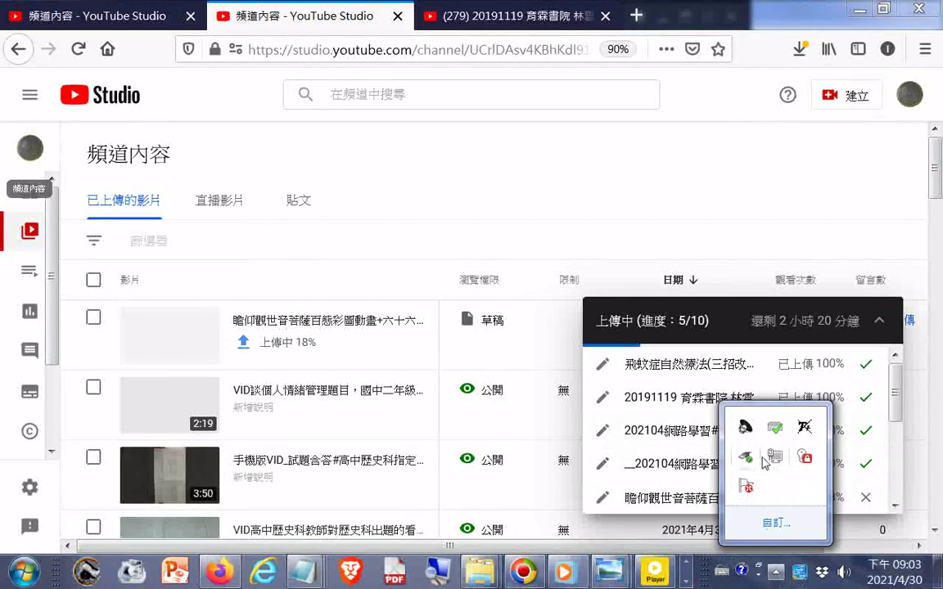
click(772, 459)
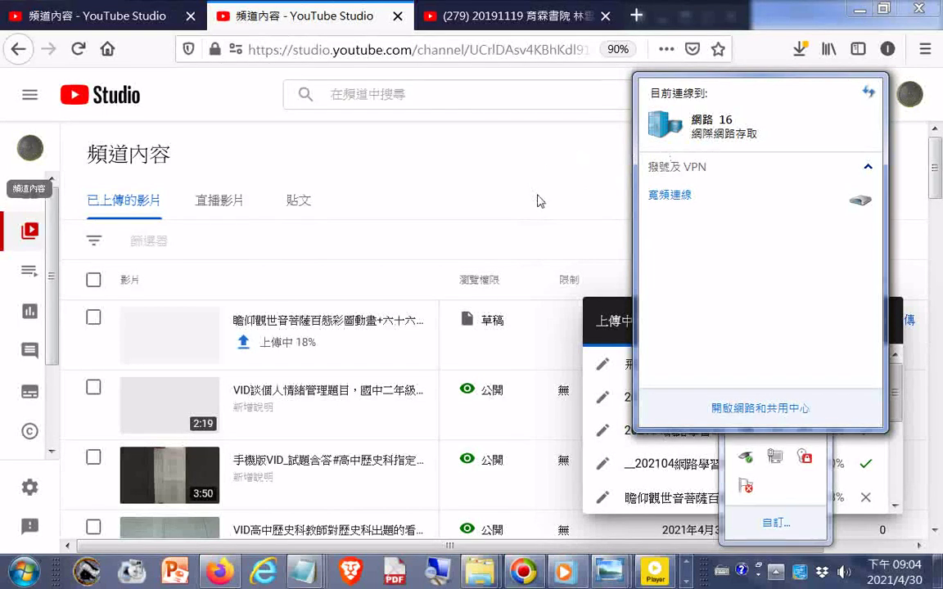
click(598, 307)
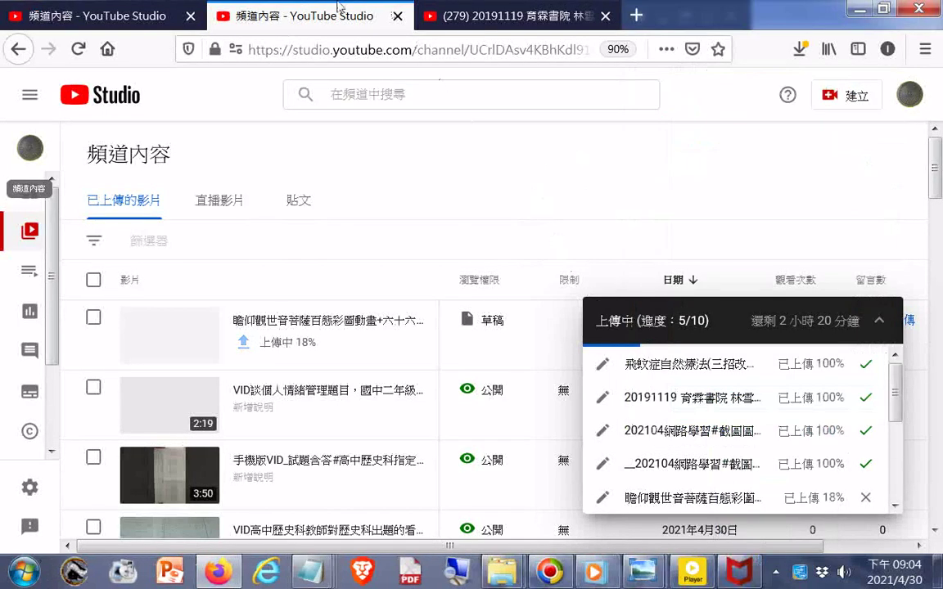
scroll(678, 406, down, 5)
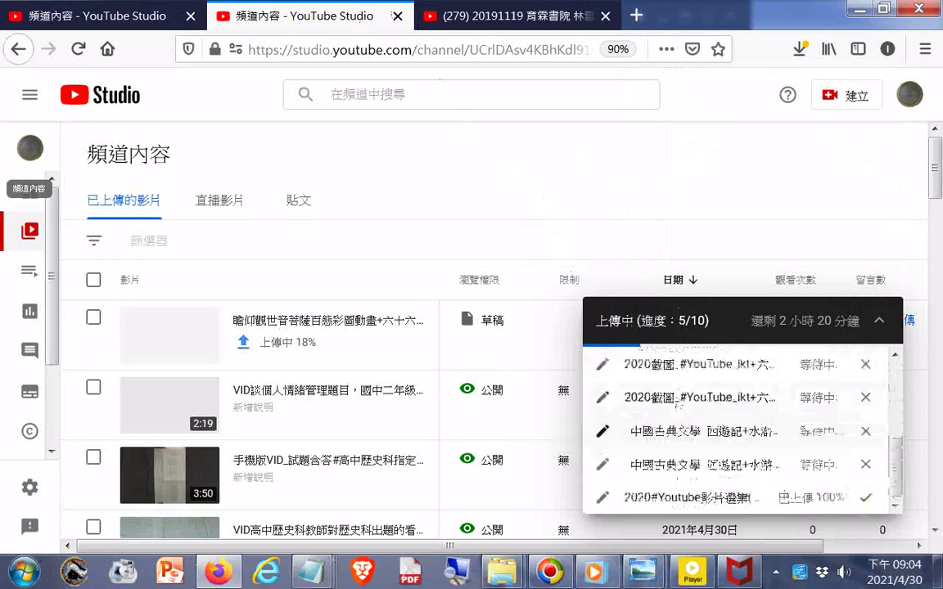
- Look through the list of installed programs for the NetBalancer traffic tool
click(25, 571)
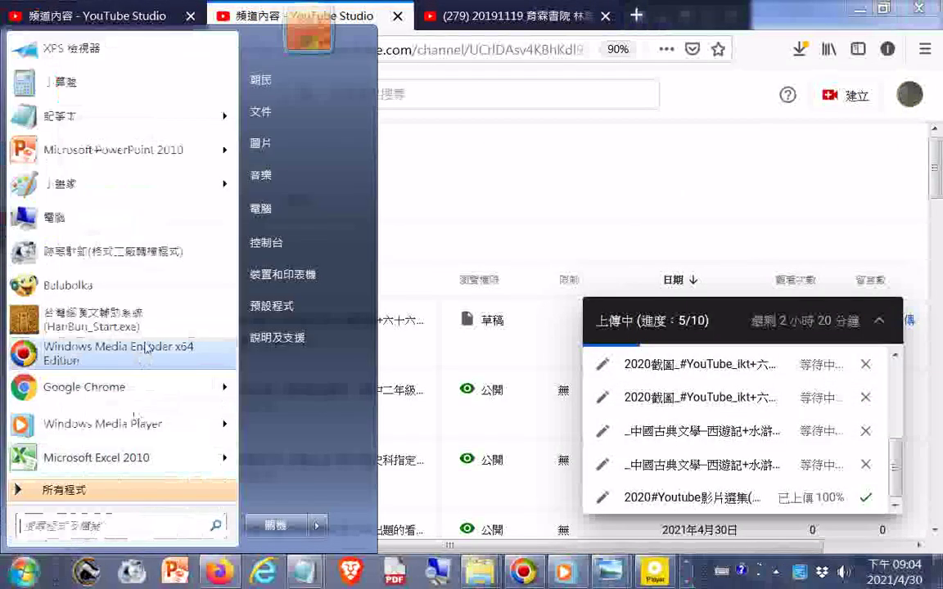
click(116, 491)
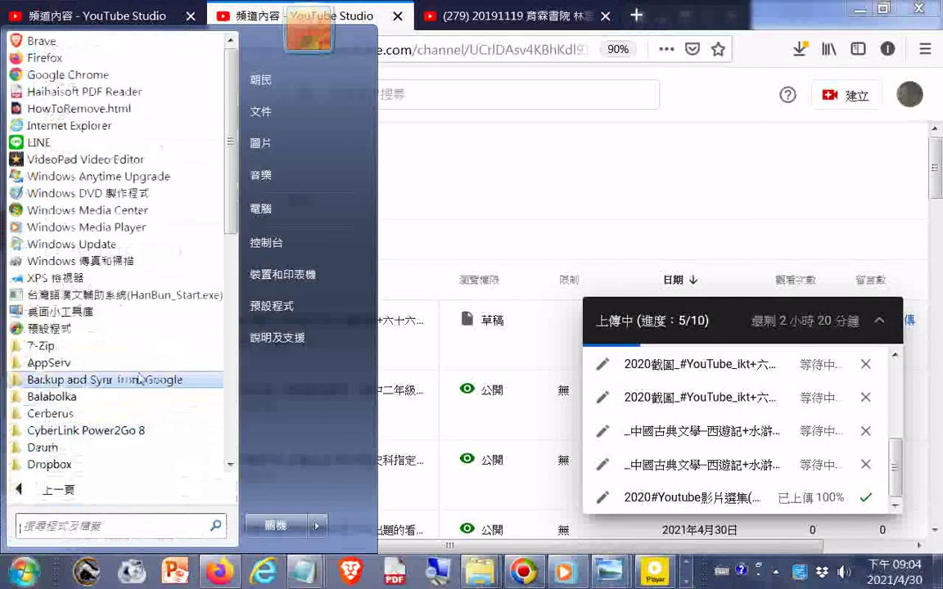
scroll(139, 379, down, 10)
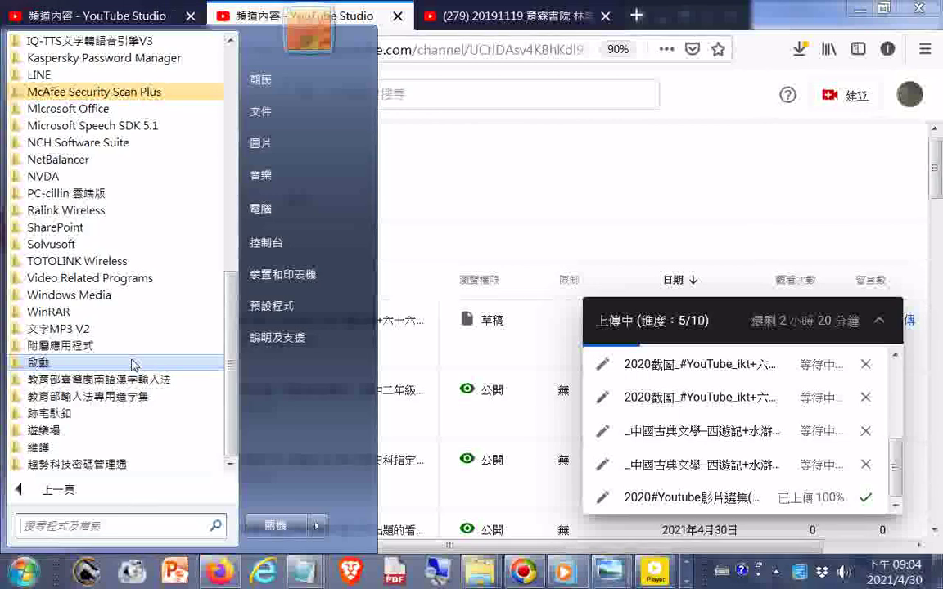
scroll(134, 365, up, 3)
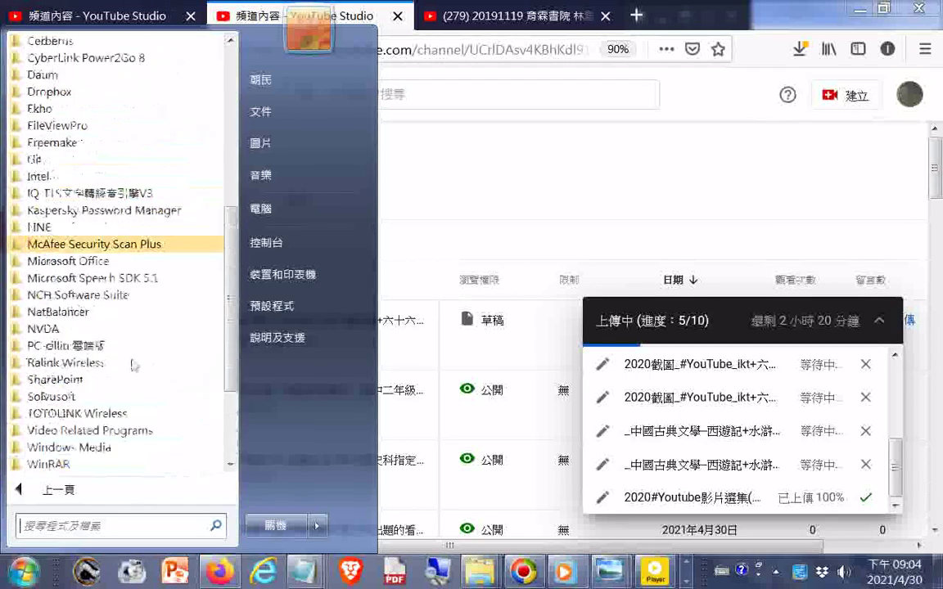
scroll(134, 364, up, 5)
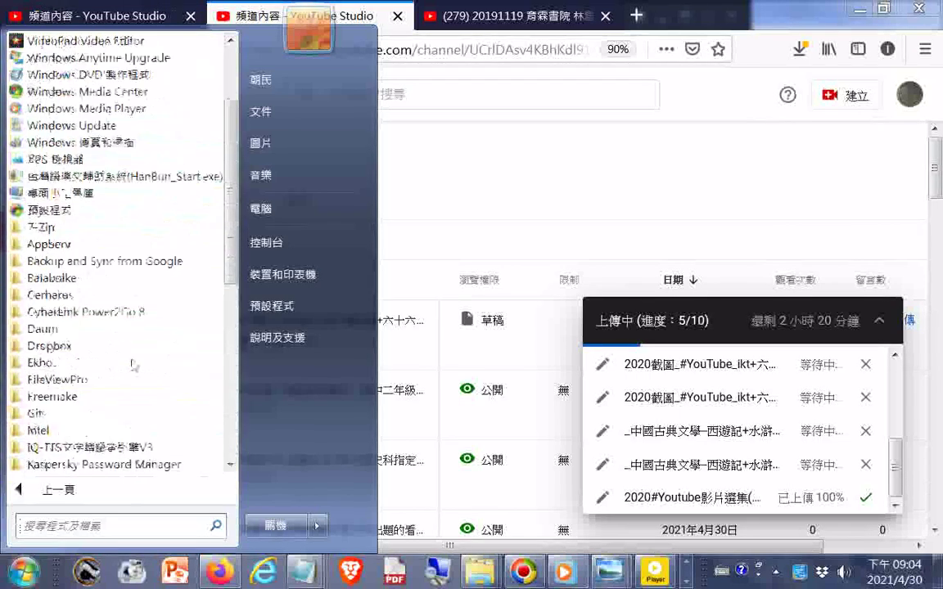
scroll(133, 365, up, 3)
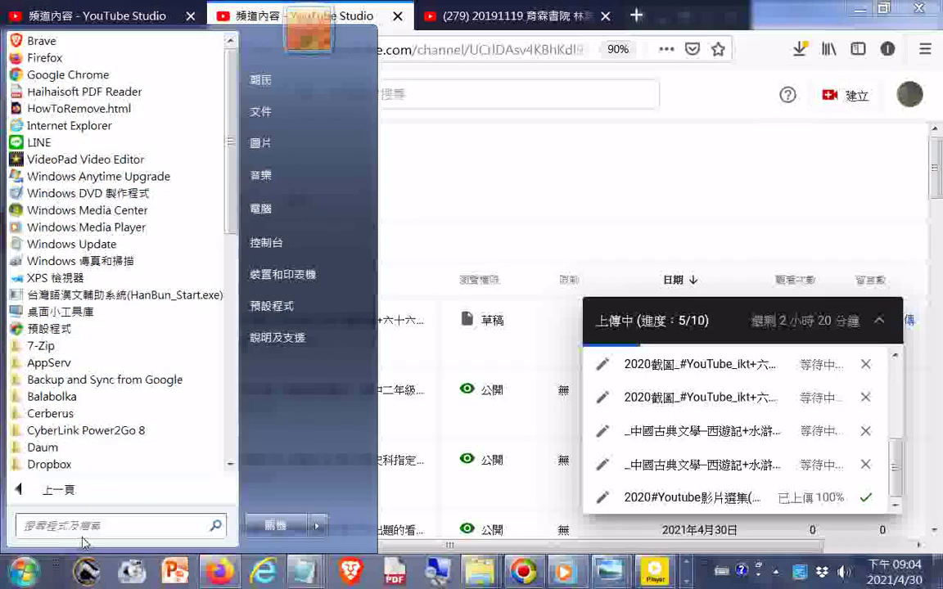
scroll(97, 363, down, 1)
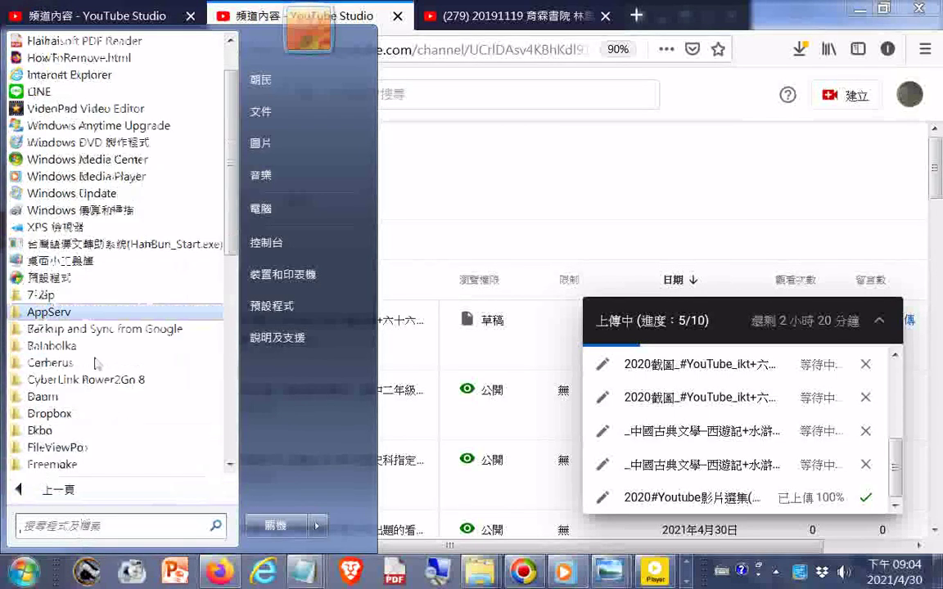
scroll(97, 364, down, 4)
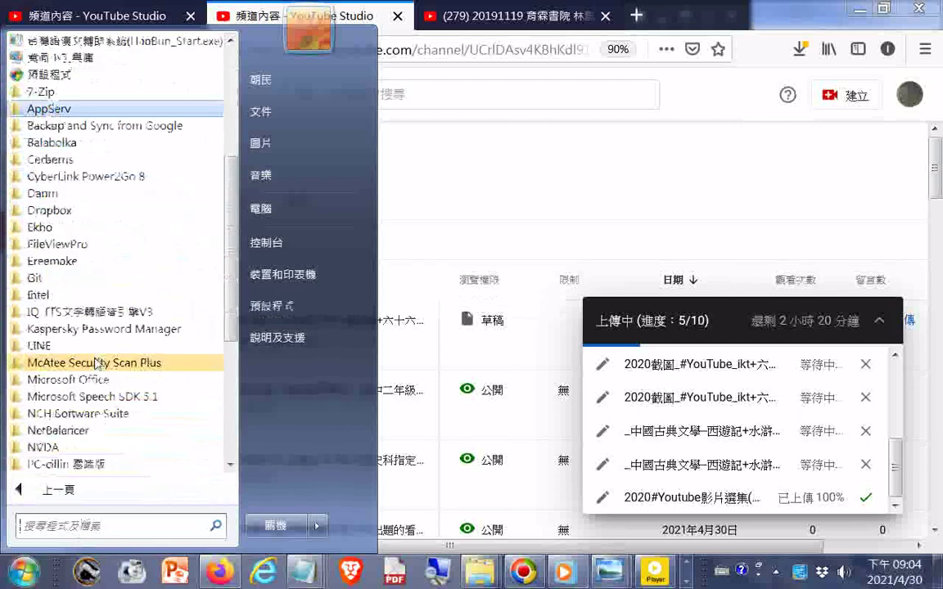
scroll(95, 369, down, 4)
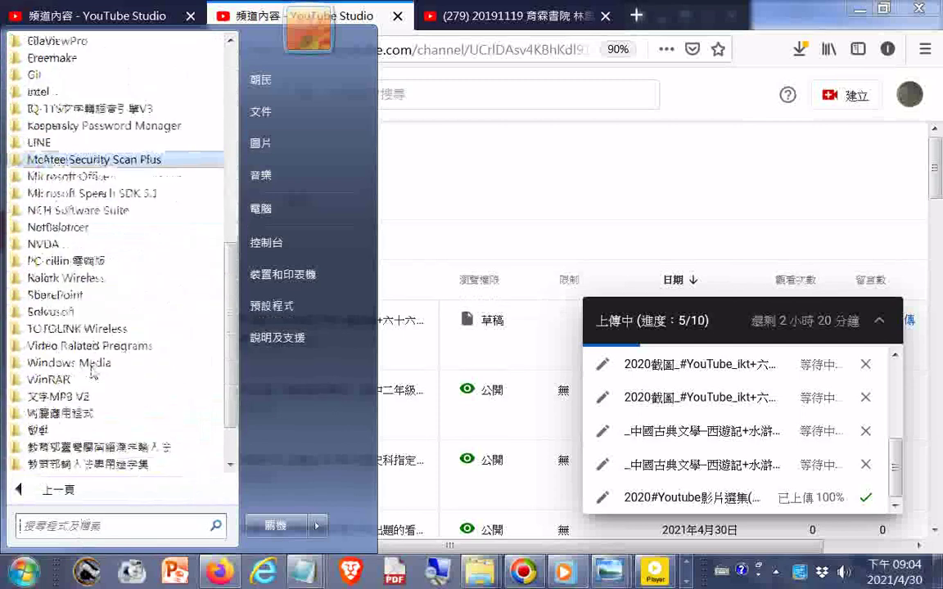
scroll(95, 373, down, 1)
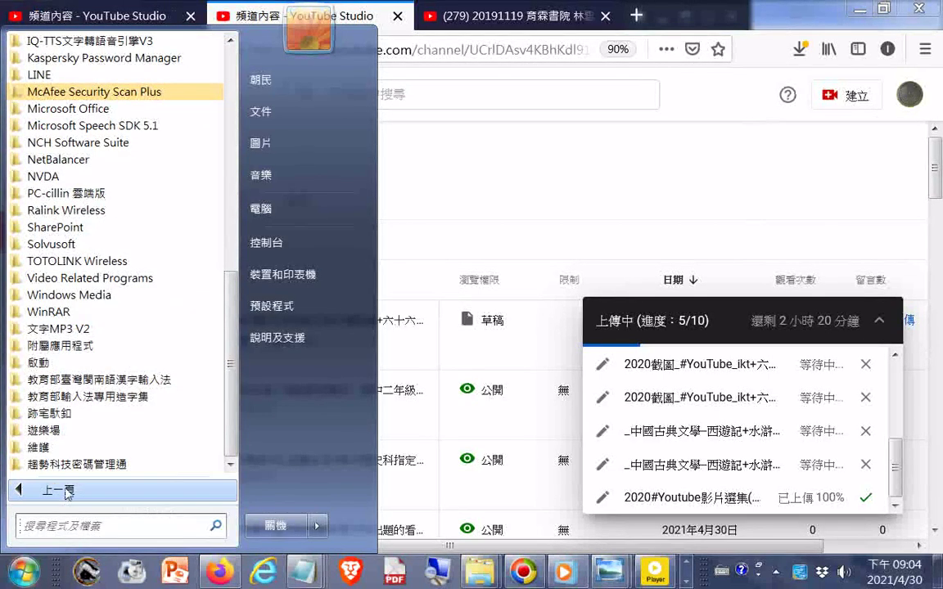
click(68, 491)
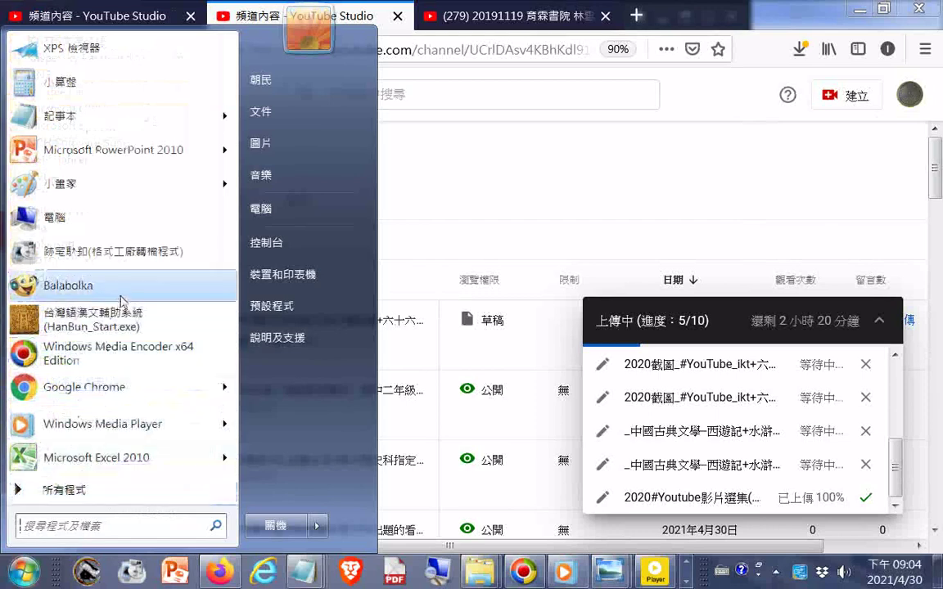
- Launch NetBalancer from its folder in the installed programs list
click(86, 490)
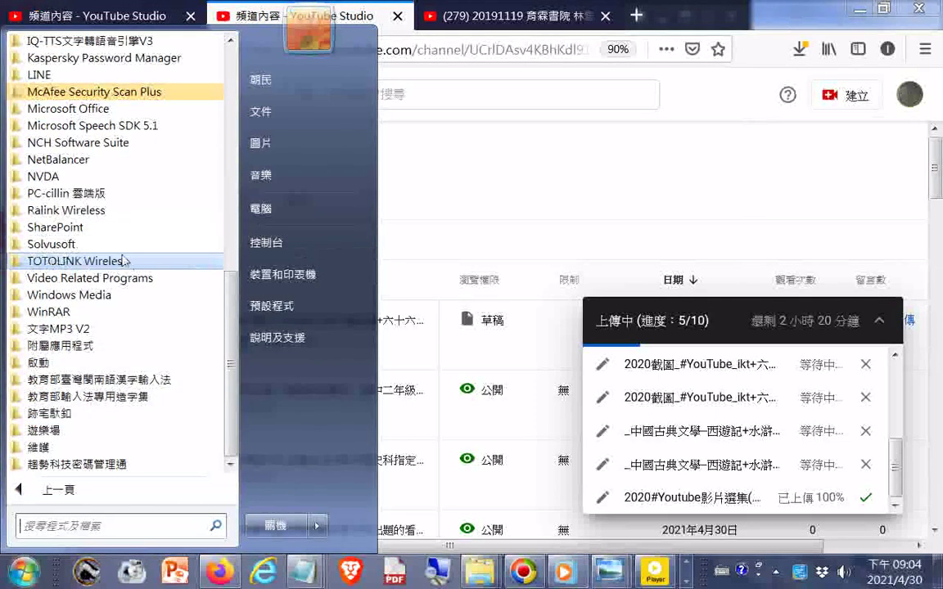
click(156, 160)
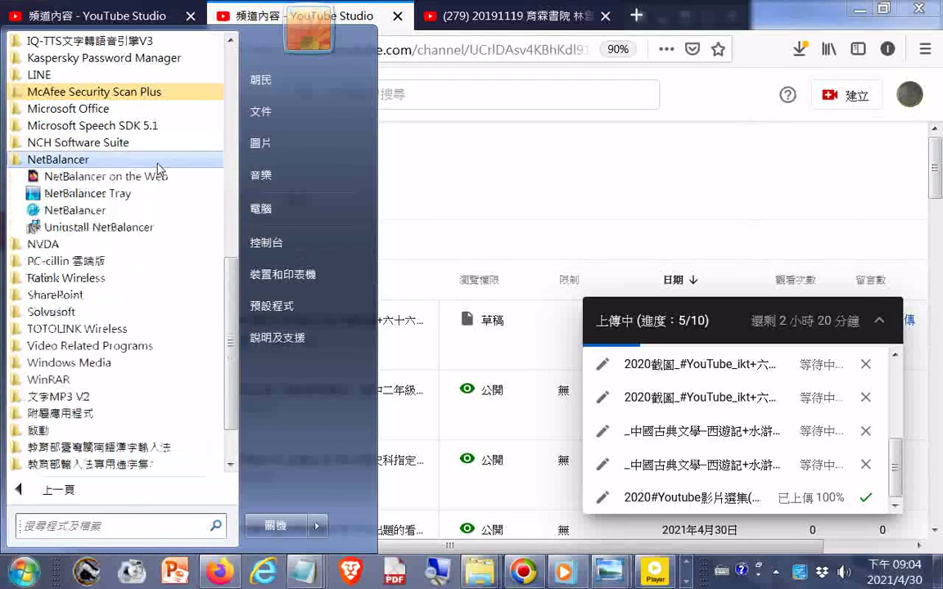
click(173, 214)
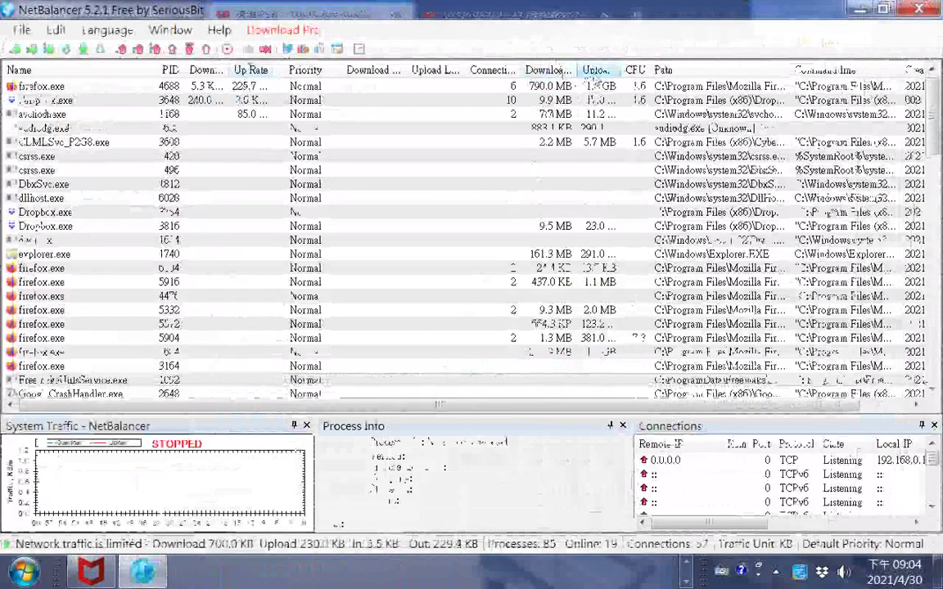
- Sort the processes by uploaded data, largest first, and select the firefox.exe process with PID 4688
click(595, 73)
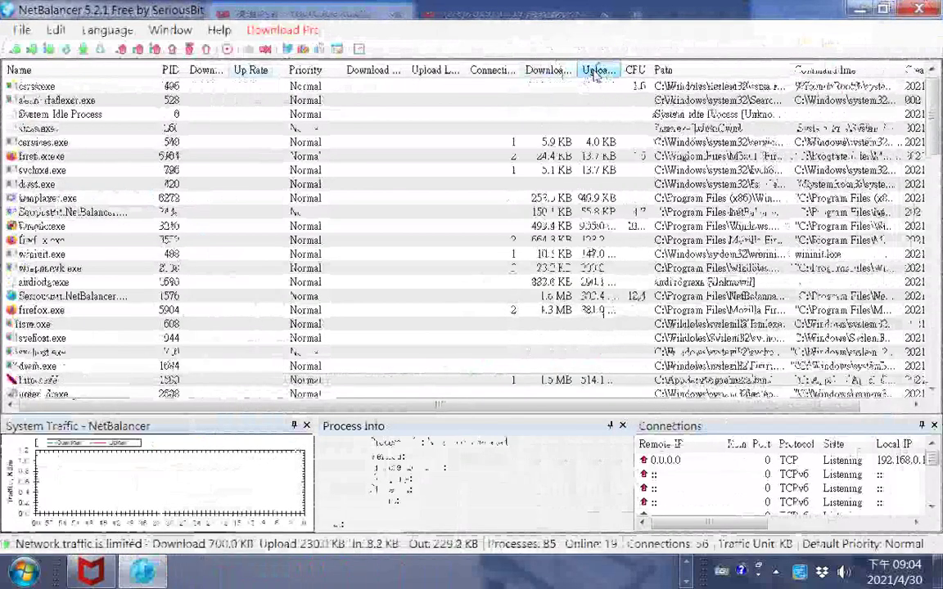
click(509, 101)
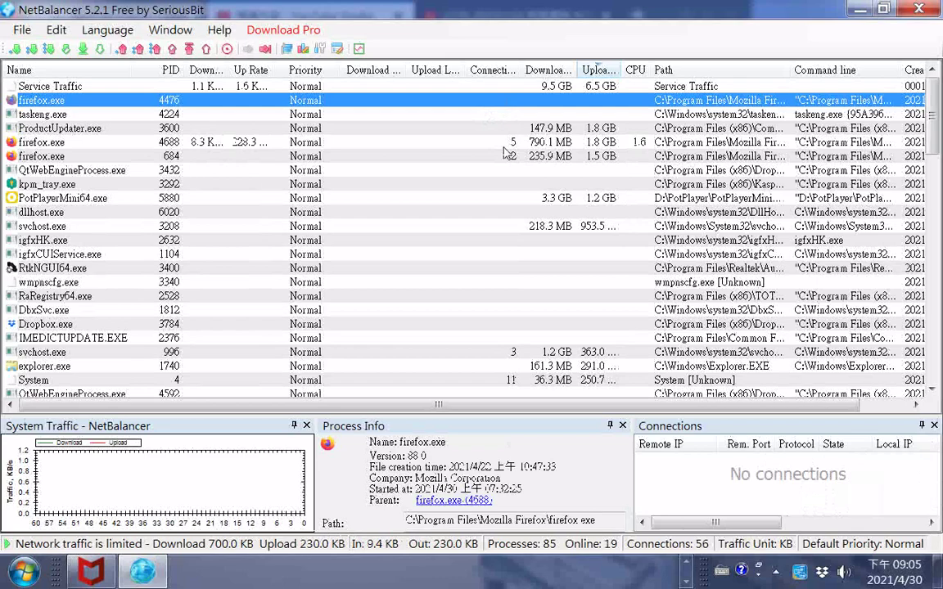
click(504, 146)
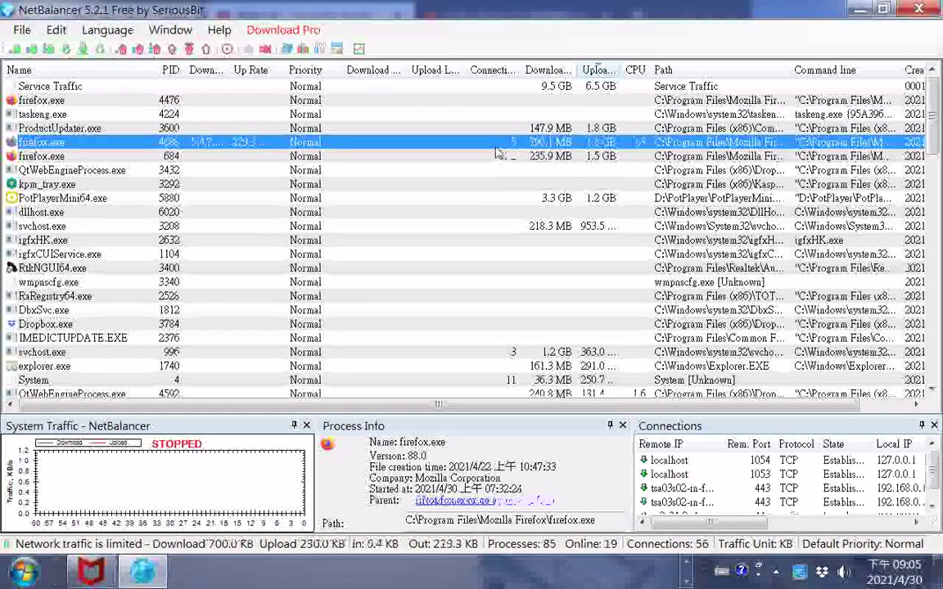
- Try to set an upload limit for the firefox.exe process with PID 4688
right_click(425, 146)
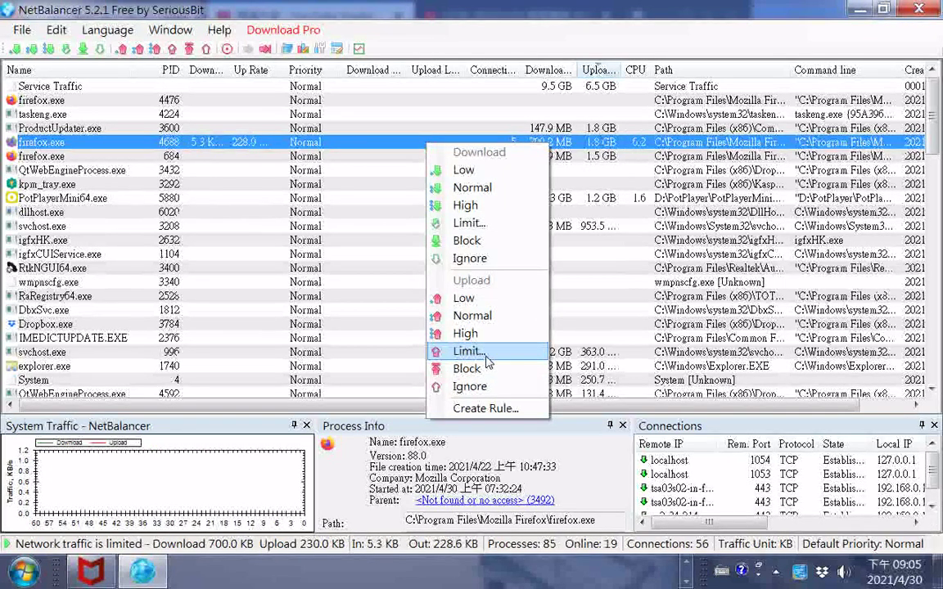
click(486, 358)
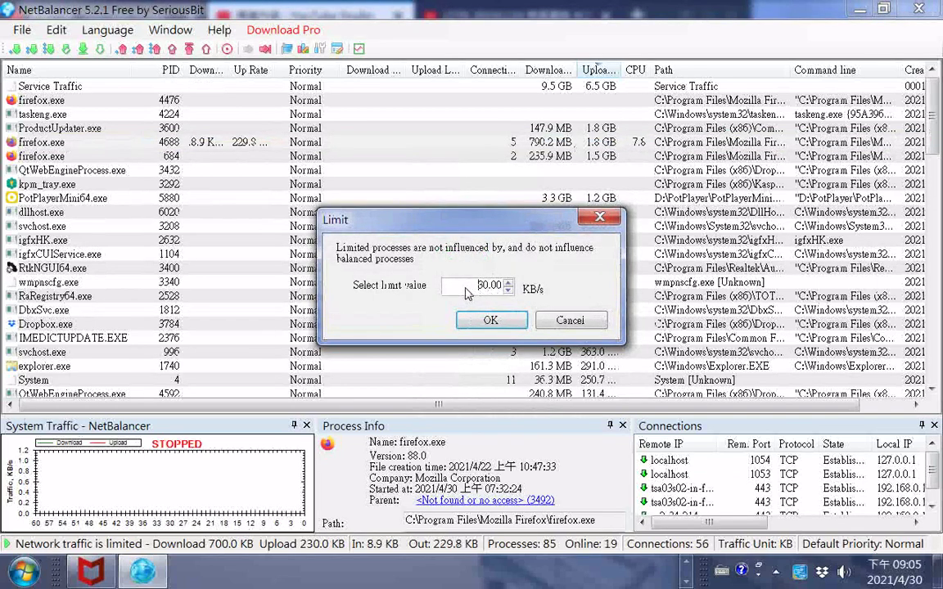
key(Return)
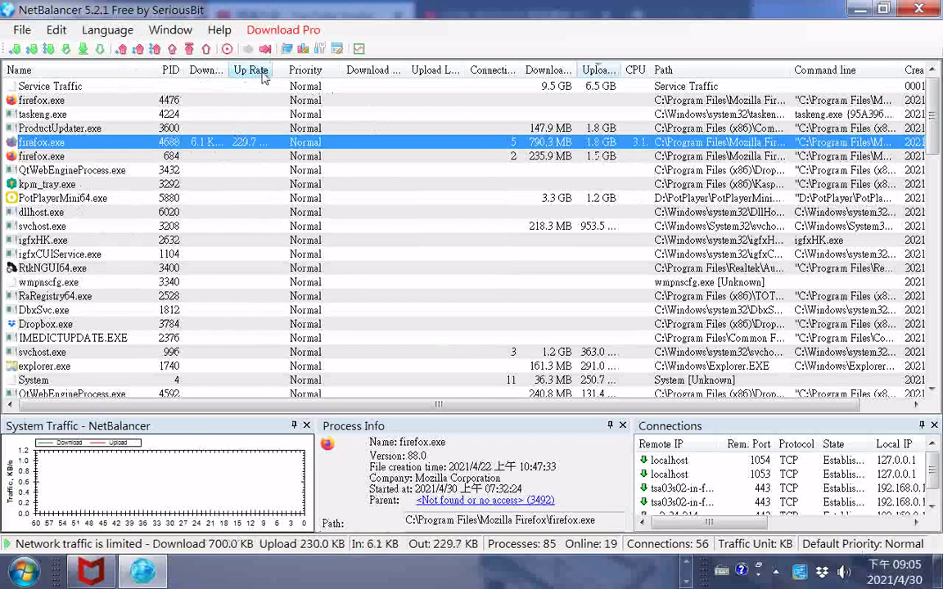
- Widen the Up Rate and Uploaded columns so their values show in full
drag(279, 70, 289, 70)
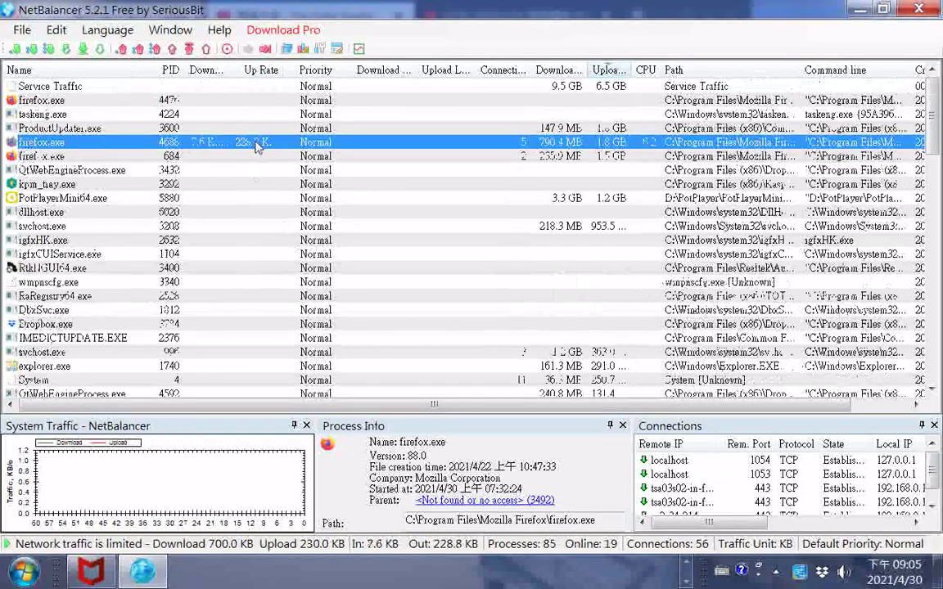
right_click(256, 145)
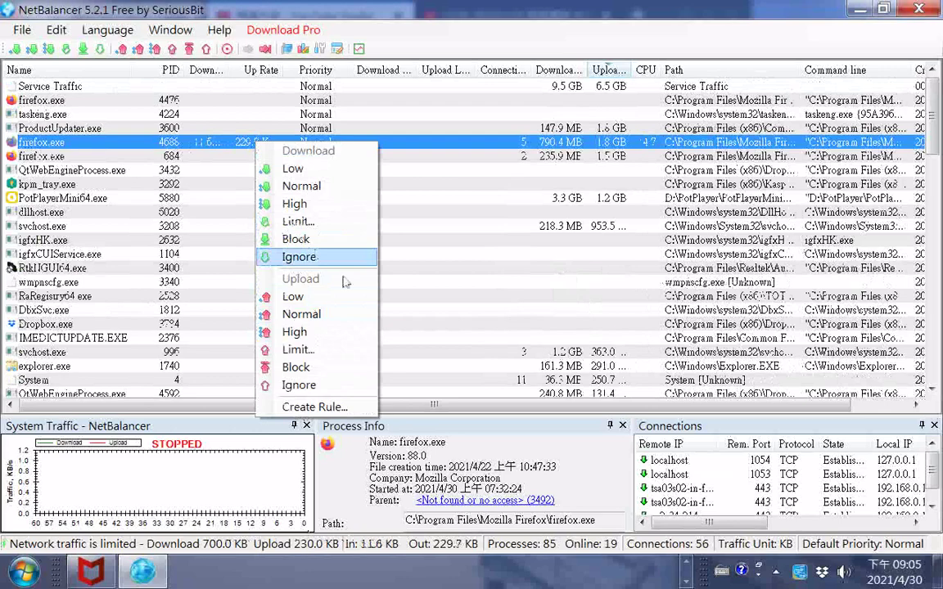
double_click(635, 71)
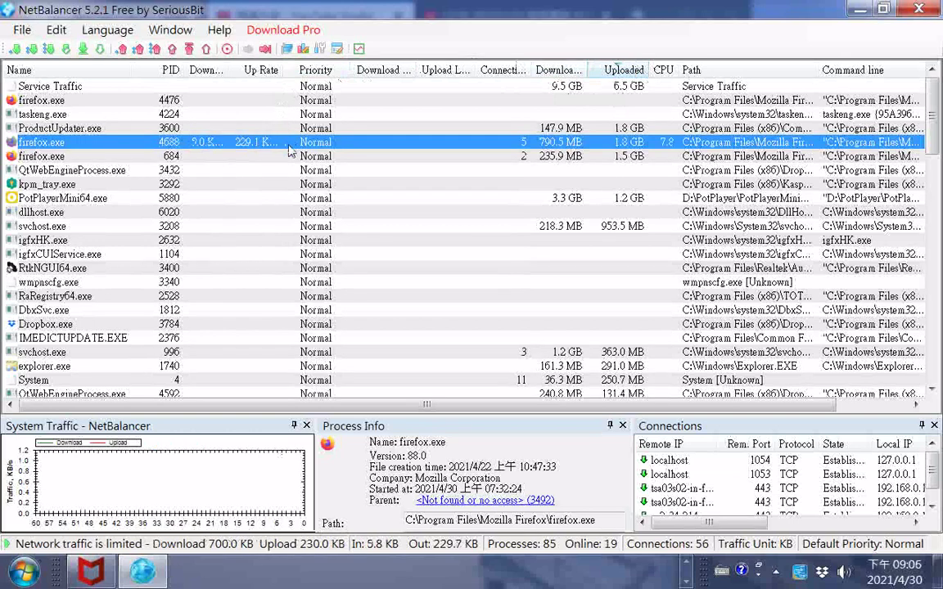
- Limit the upload speed of the firefox.exe process with PID 4688 to 200 KB/s
right_click(243, 148)
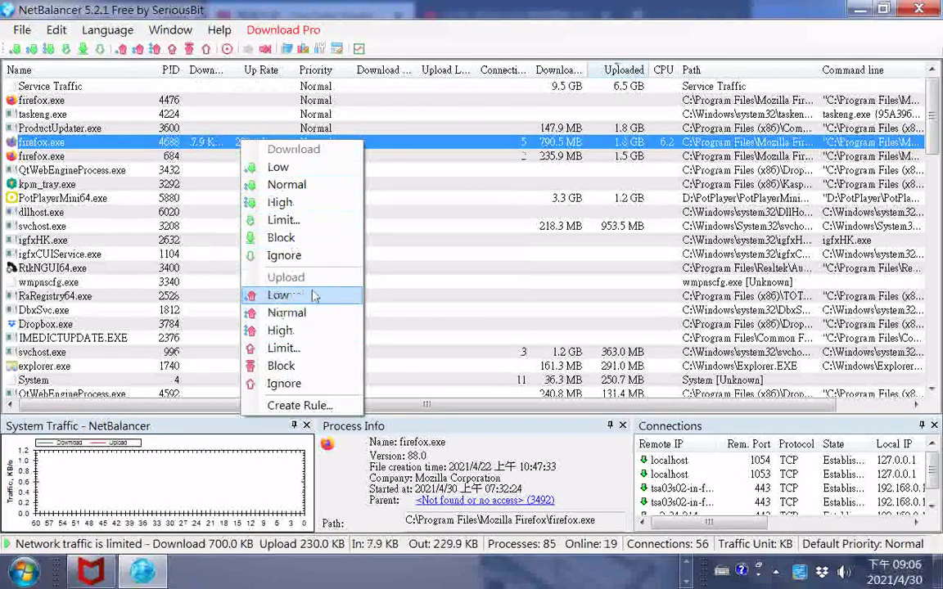
click(314, 350)
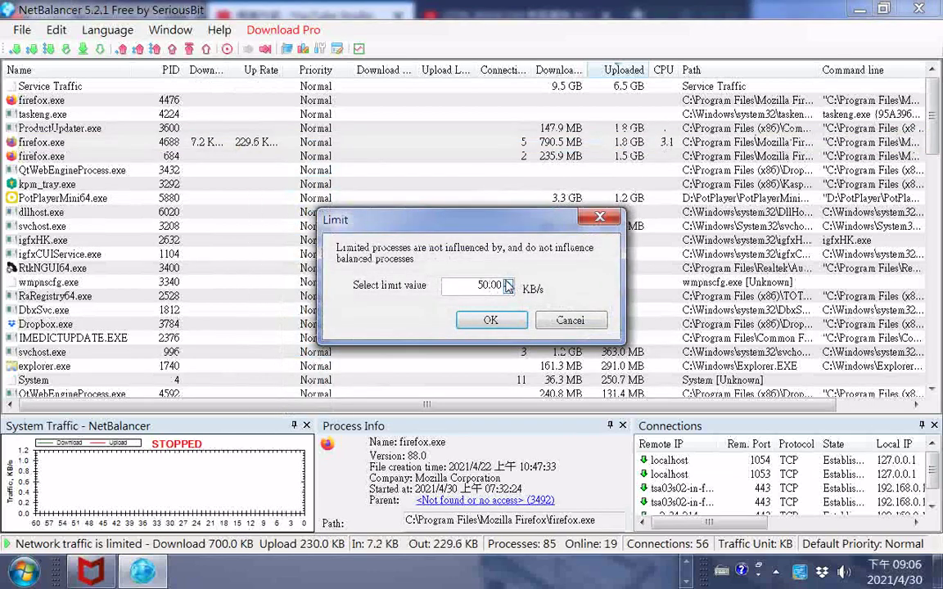
click(509, 282)
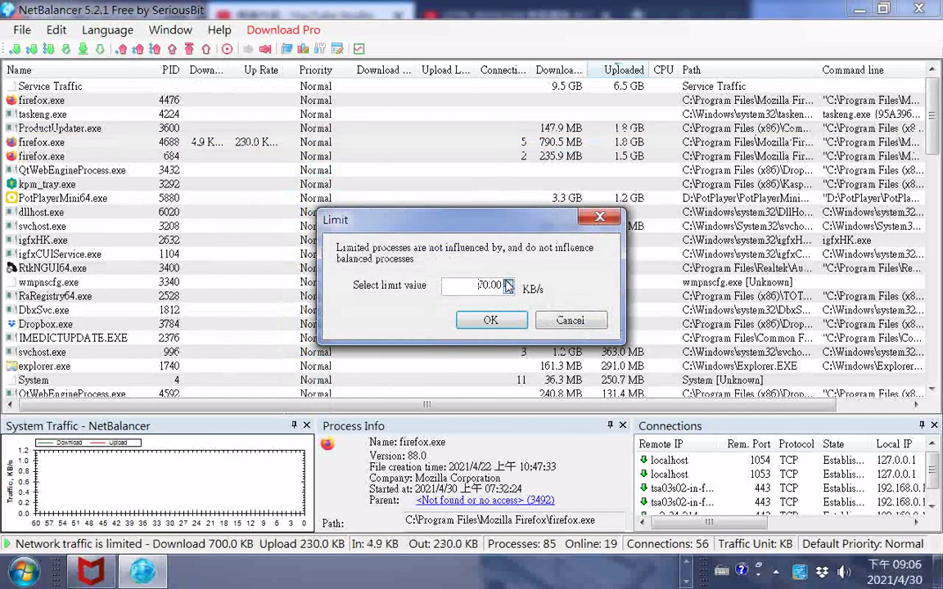
click(509, 282)
click(508, 283)
click(509, 282)
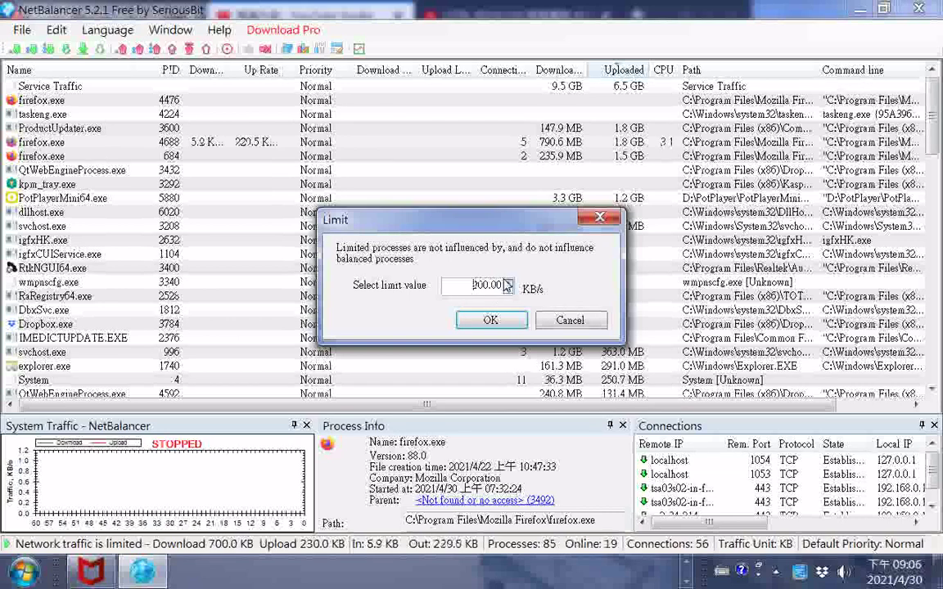
click(483, 327)
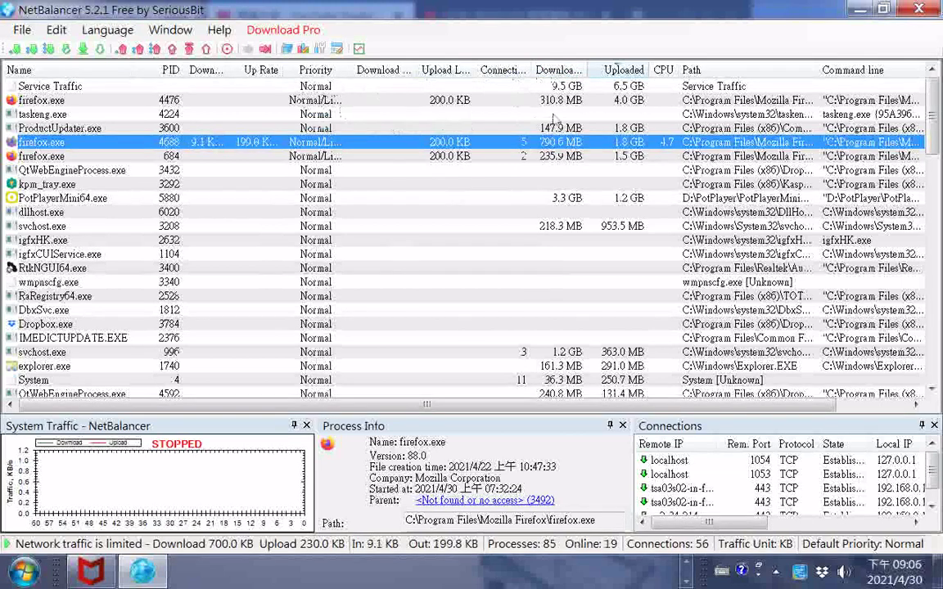
click(243, 98)
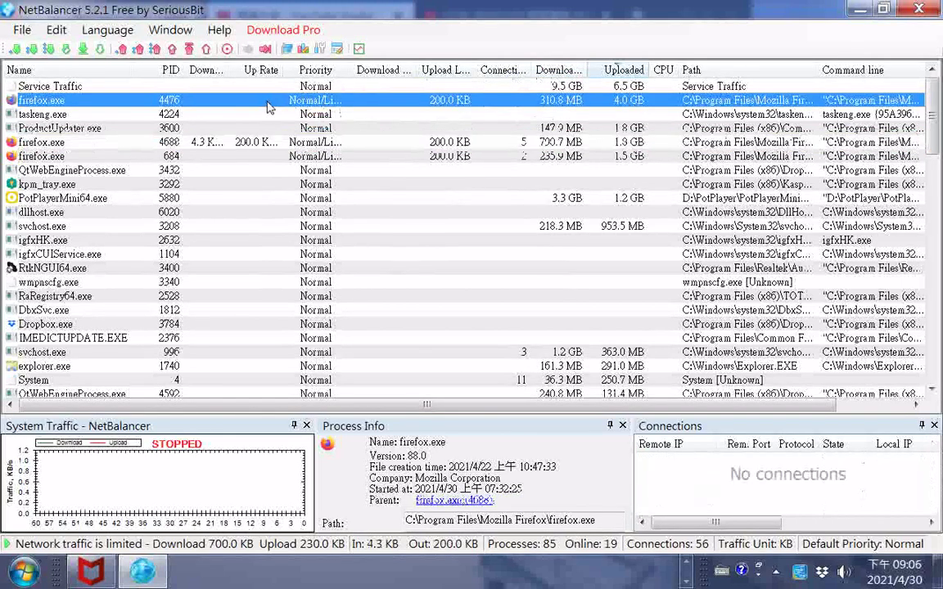
right_click(268, 104)
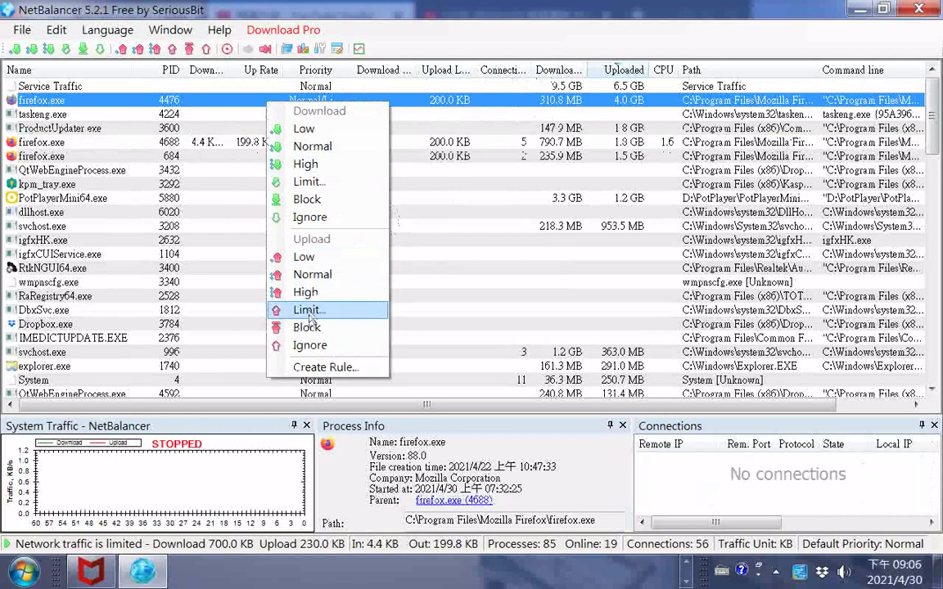
click(310, 310)
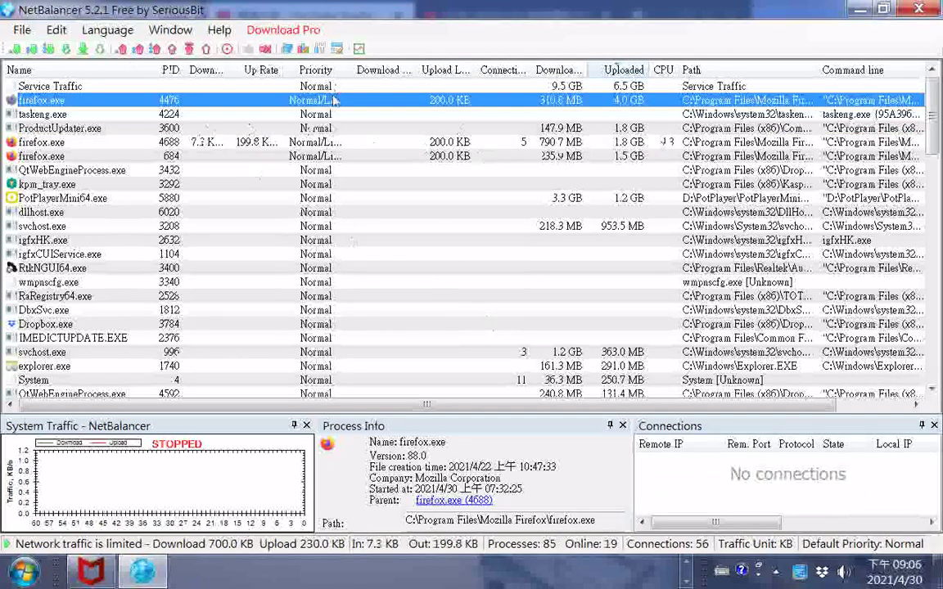
- Sort the processes by upload limit and look through the whole list for limited processes
click(439, 71)
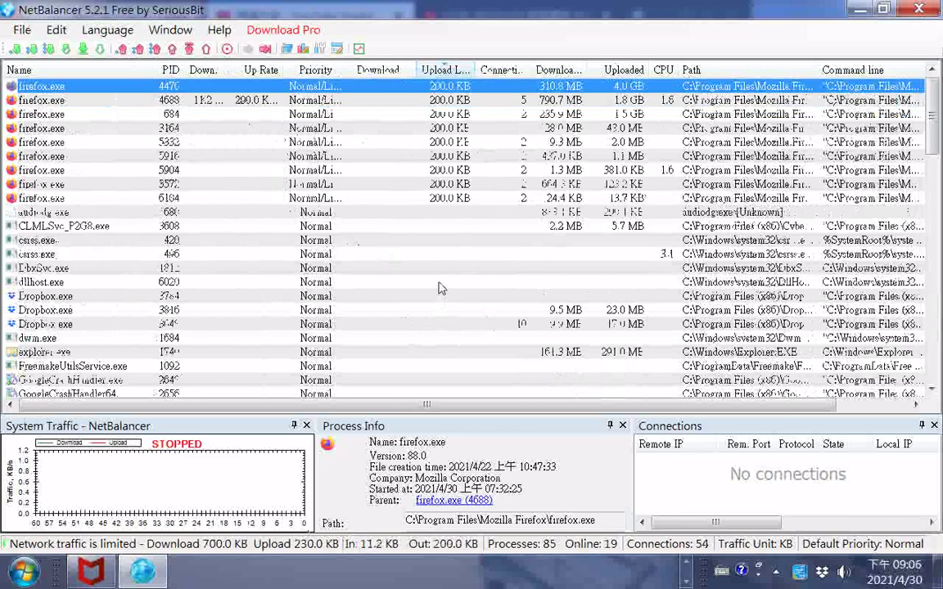
scroll(439, 288, down, 2)
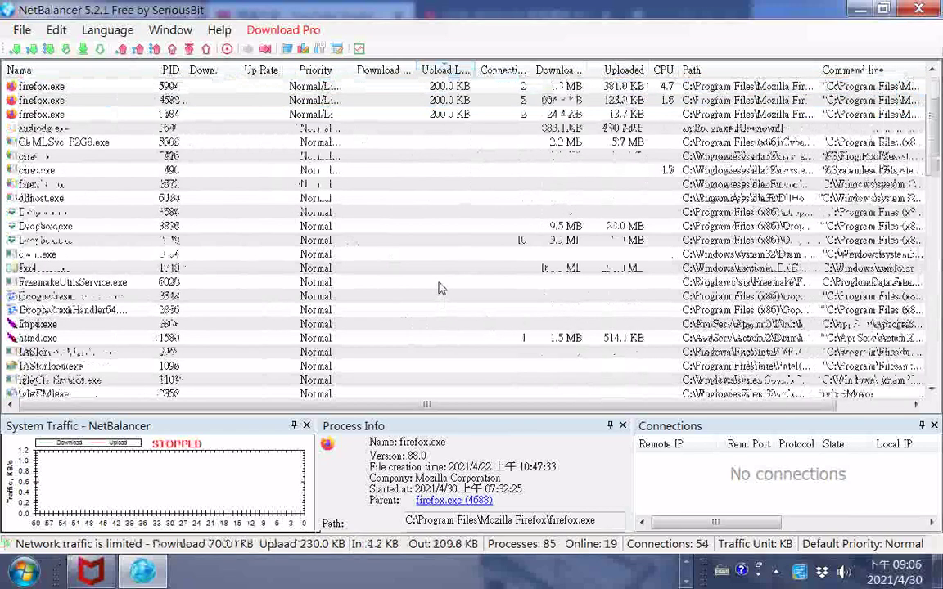
scroll(439, 288, down, 15)
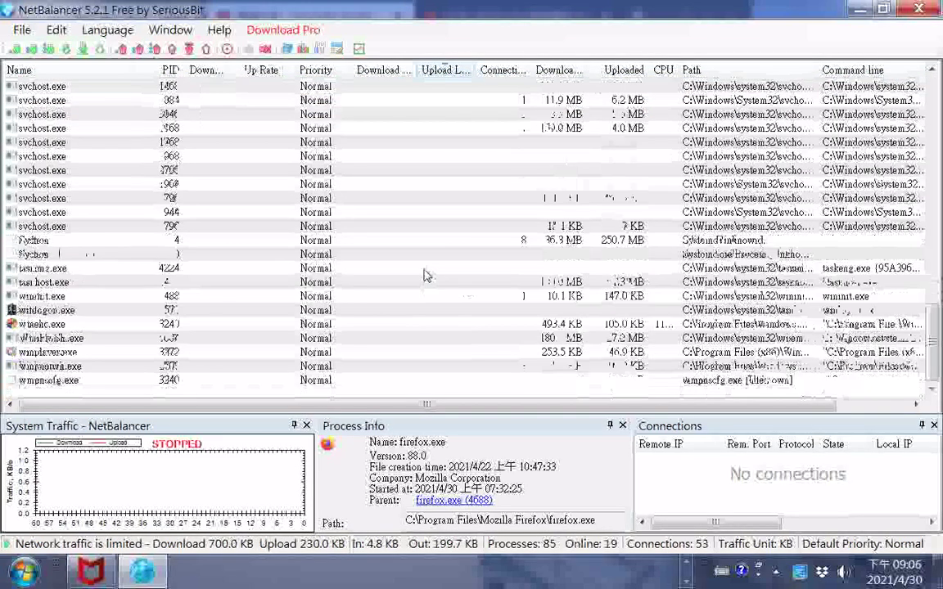
scroll(425, 276, up, 10)
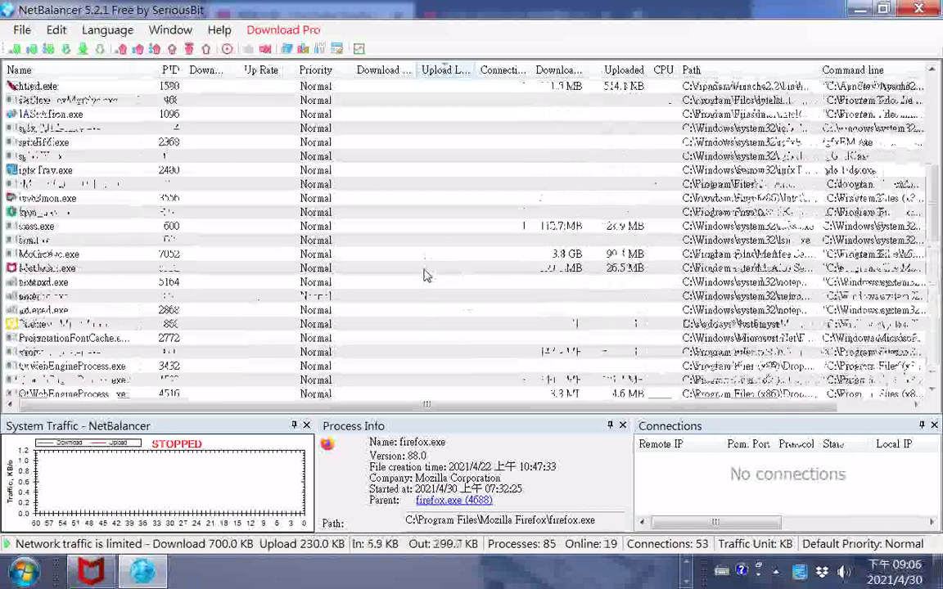
scroll(425, 276, up, 3)
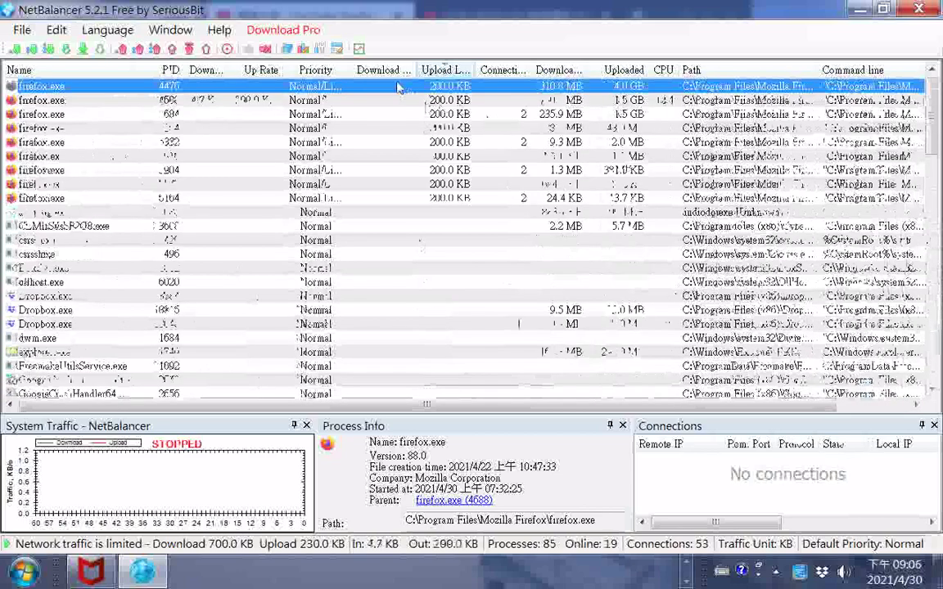
- Sort the processes by CPU usage and by download rate to compare their activity
click(663, 71)
click(663, 70)
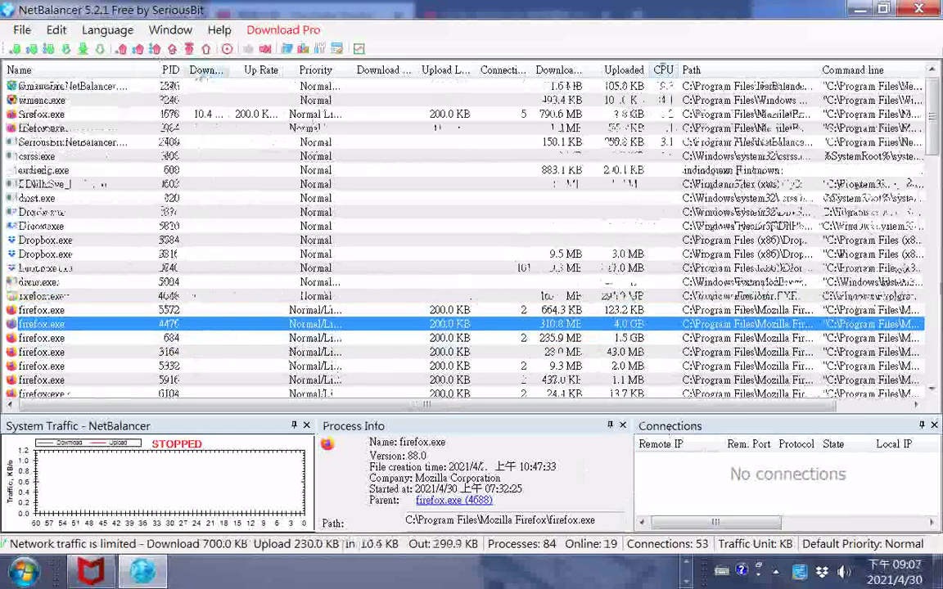
click(201, 71)
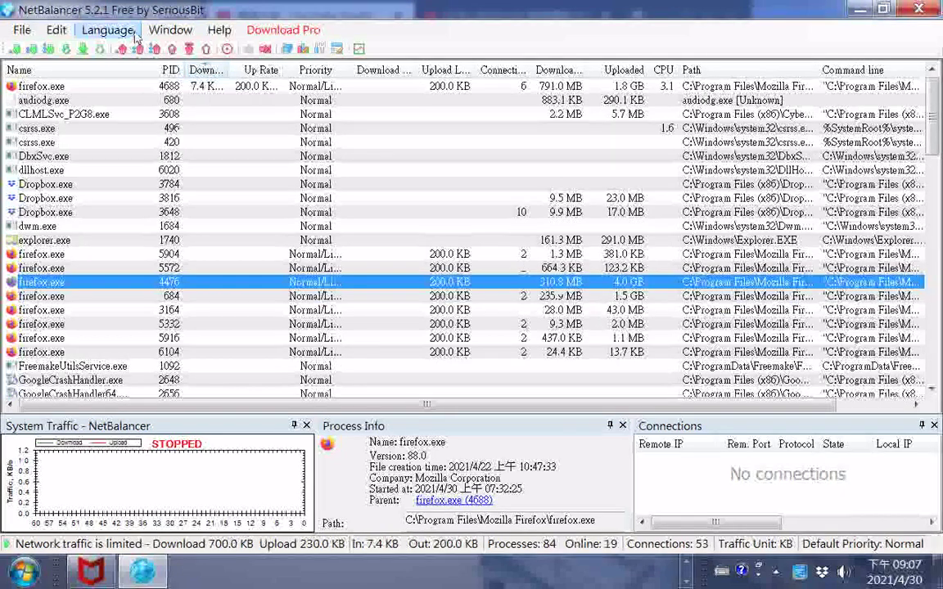
- Check the download and upload limits for all system traffic in the settings and leave without changes
click(56, 29)
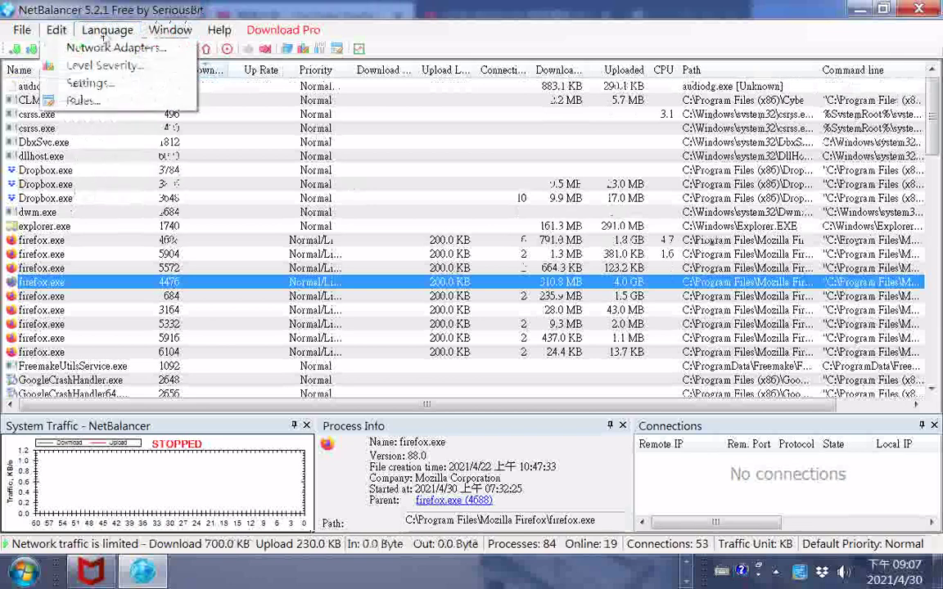
click(350, 52)
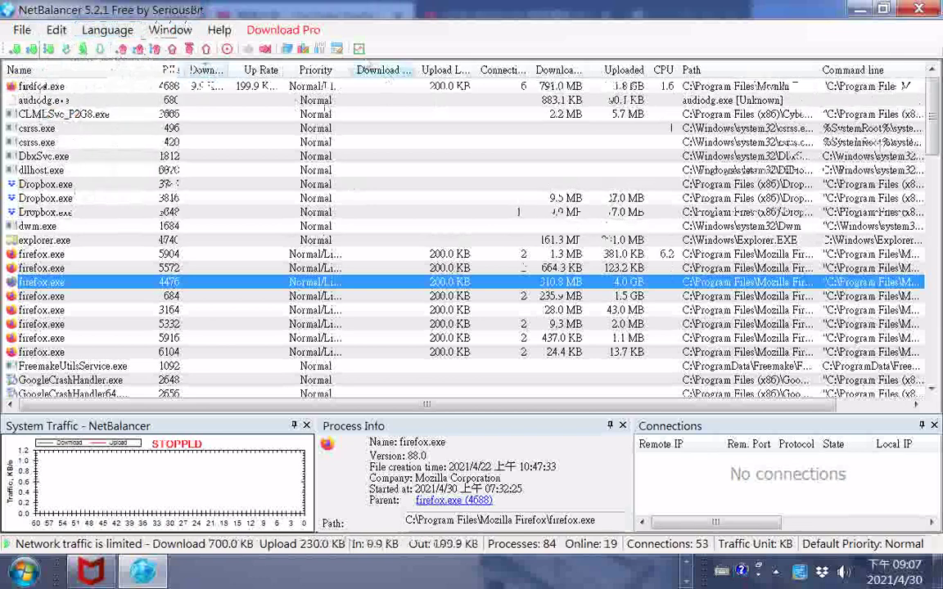
click(320, 49)
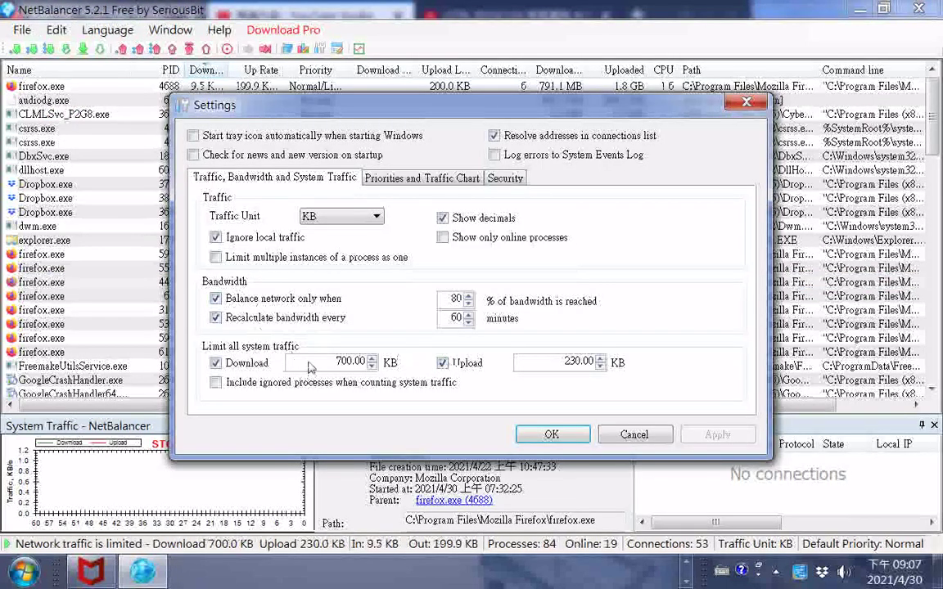
click(342, 366)
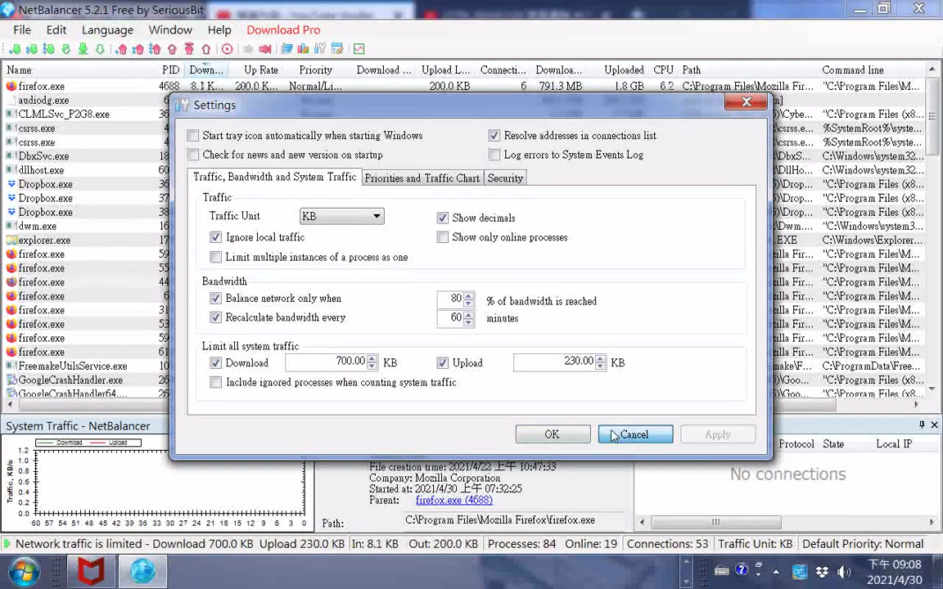
click(614, 436)
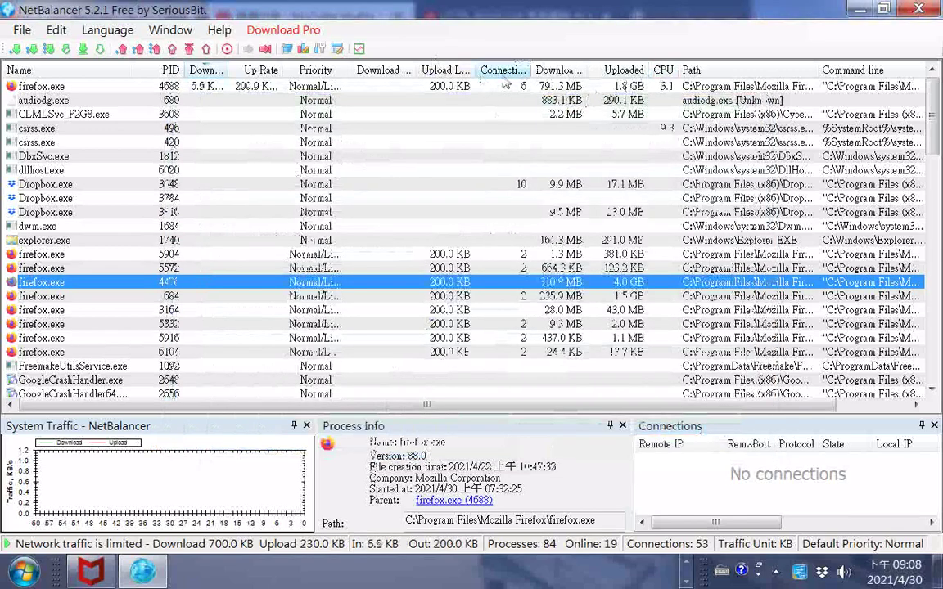
- Sort the processes by connections and limit the upload speed of Dropbox.exe with PID 3648 to 180 KB/s
click(503, 70)
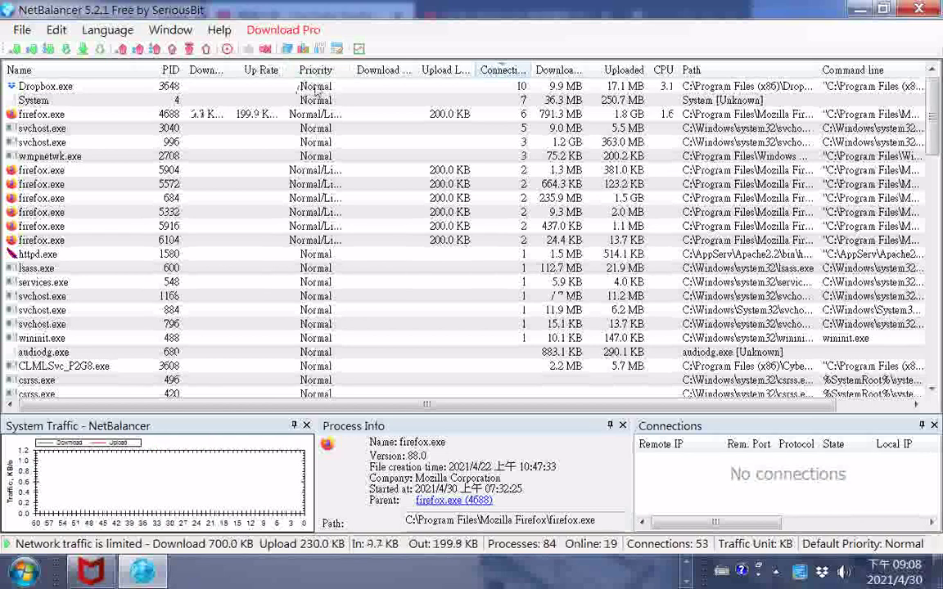
click(317, 87)
right_click(317, 87)
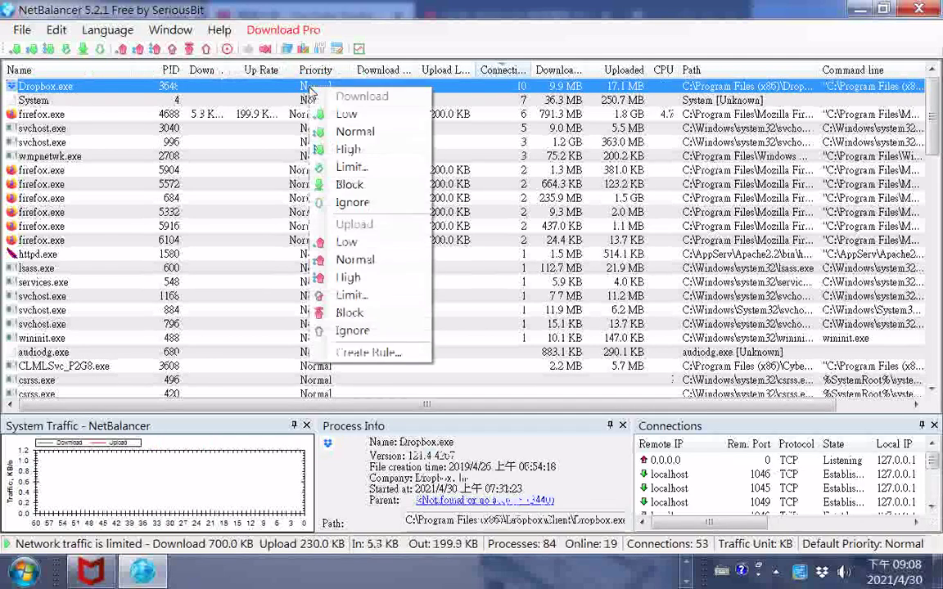
click(350, 295)
click(508, 290)
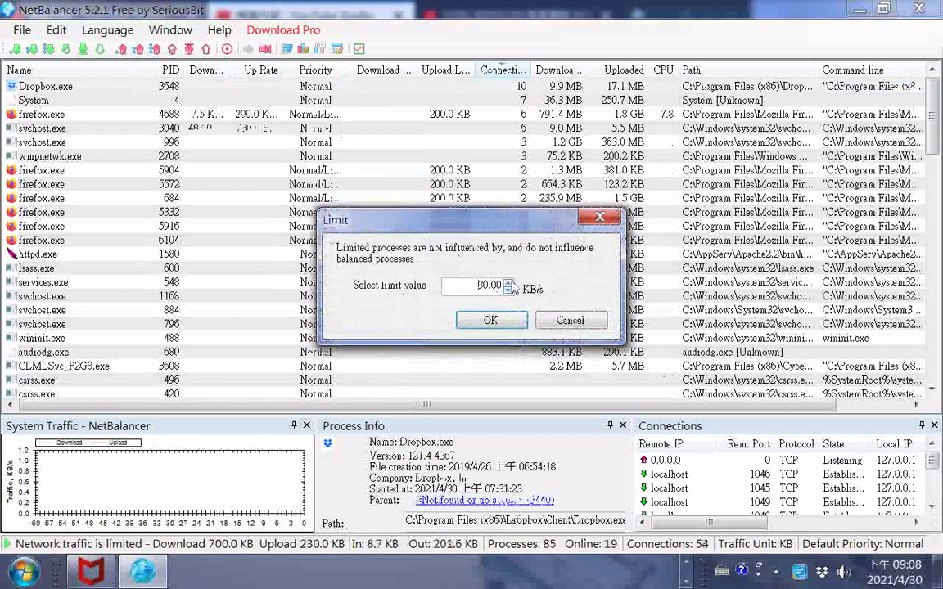
click(508, 290)
click(508, 282)
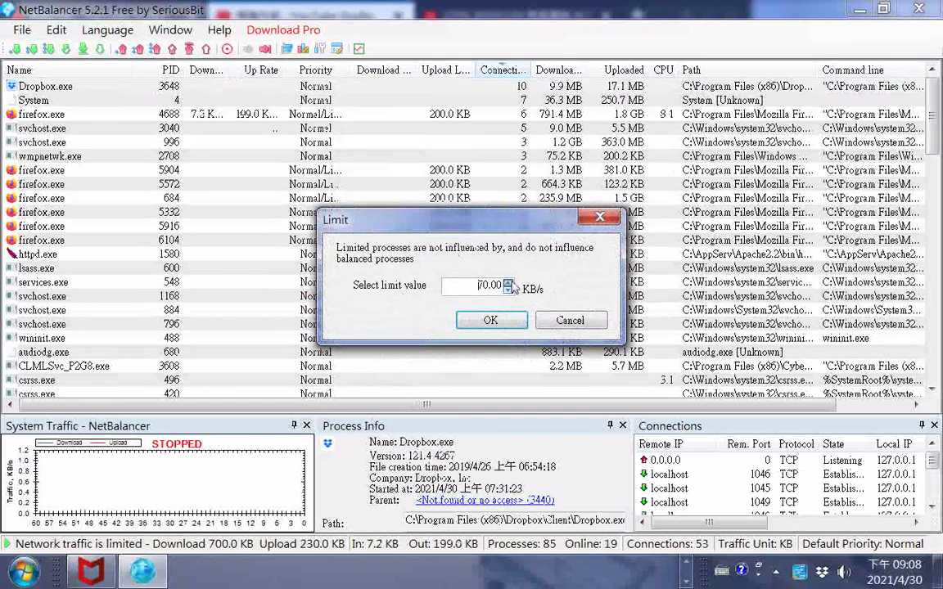
text(1)
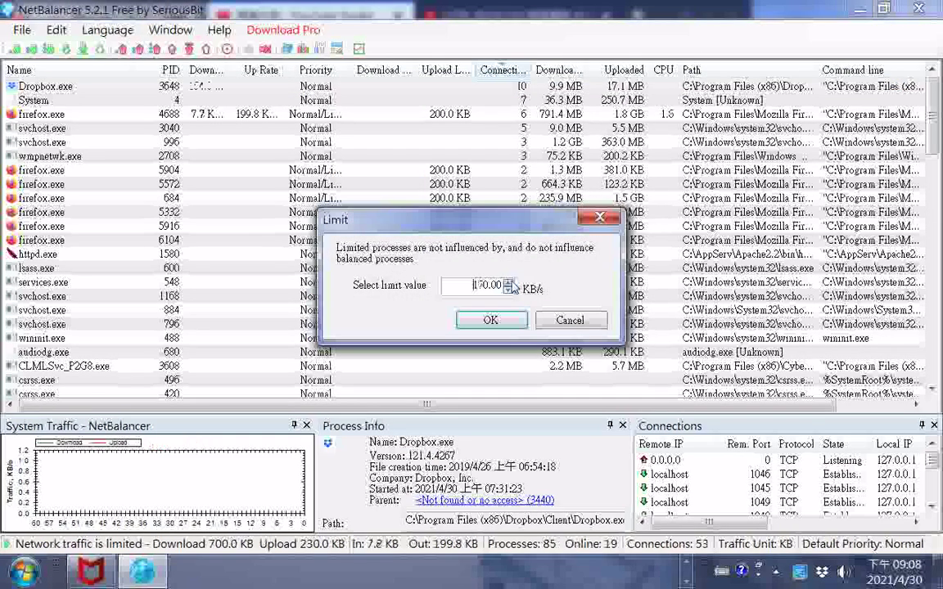
key(Delete)
text(0)
click(491, 320)
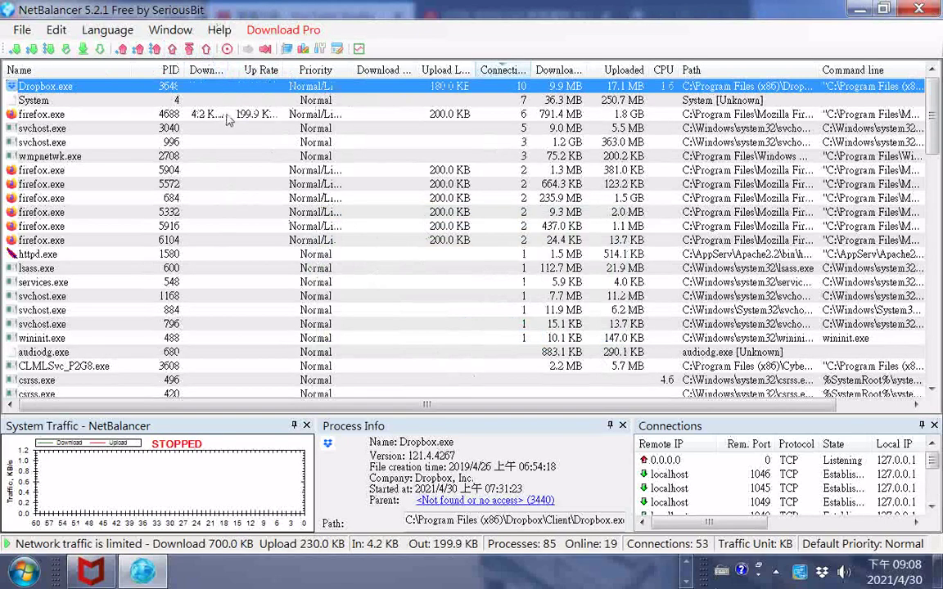
- Exit NetBalancer and check the progress list of the uploads in YouTube Studio
click(28, 35)
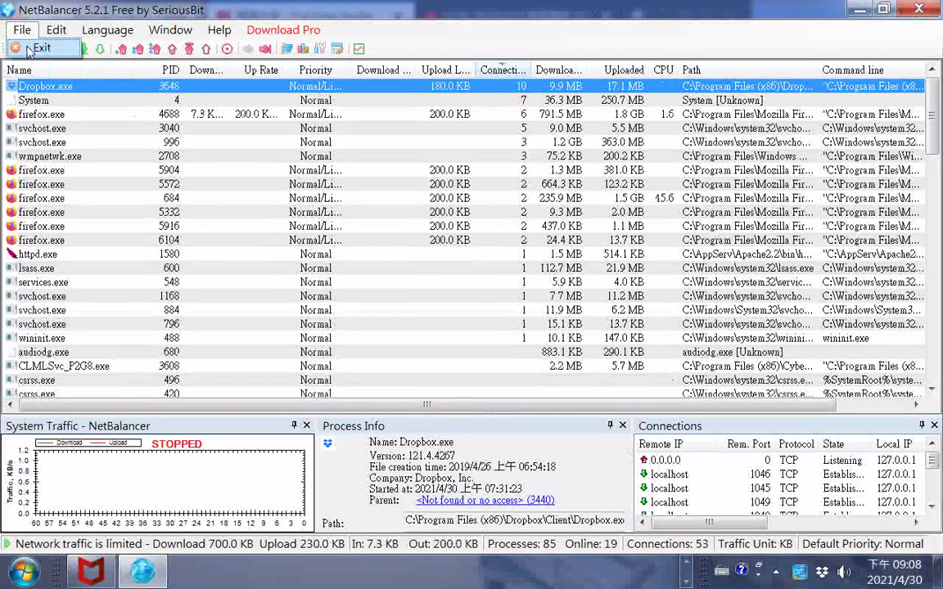
click(29, 50)
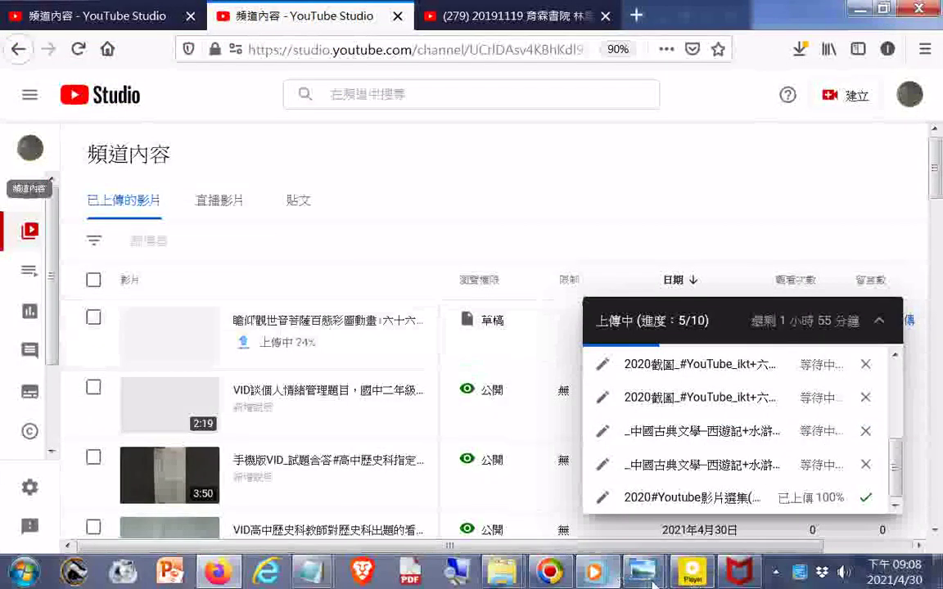
mouse_move(740, 572)
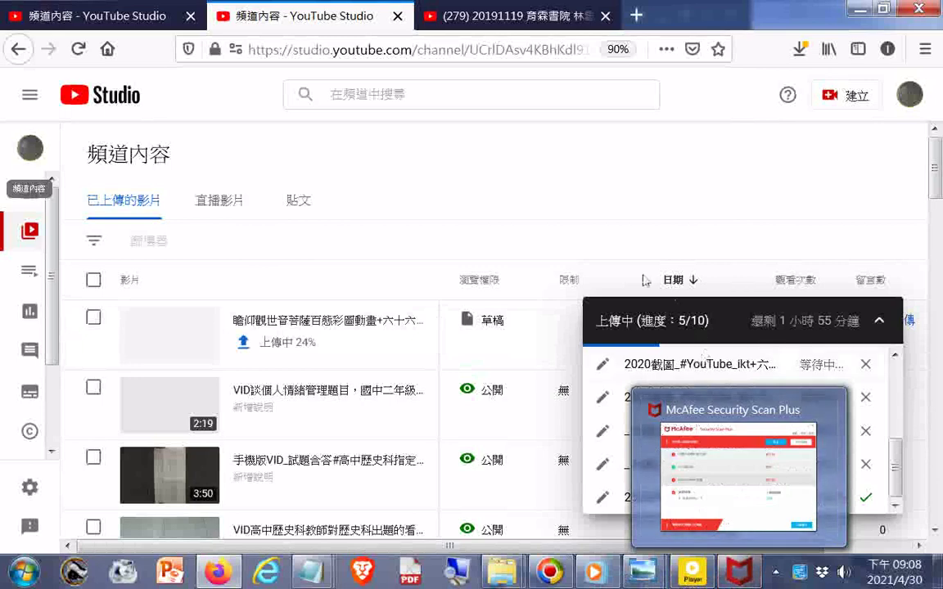
scroll(631, 479, up, 5)
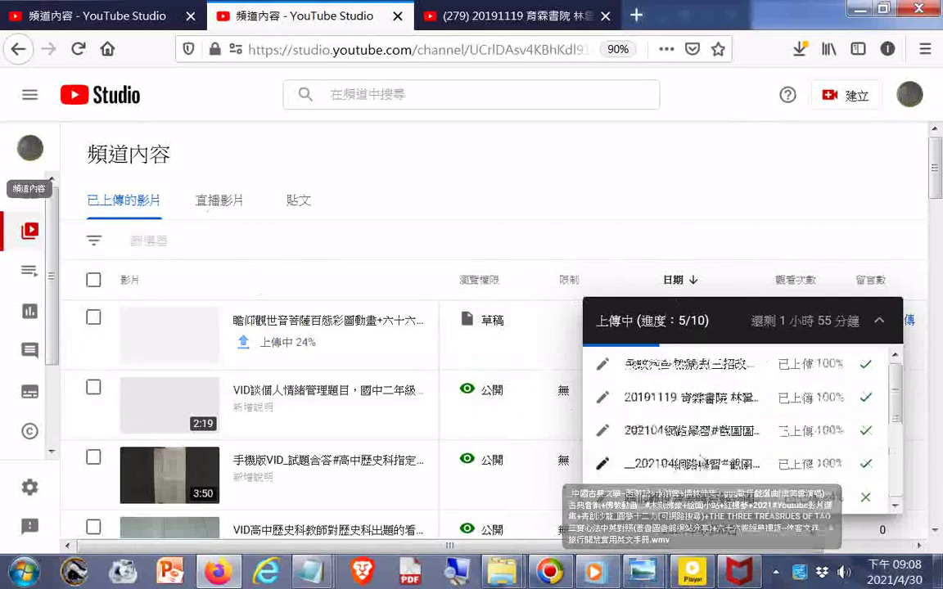